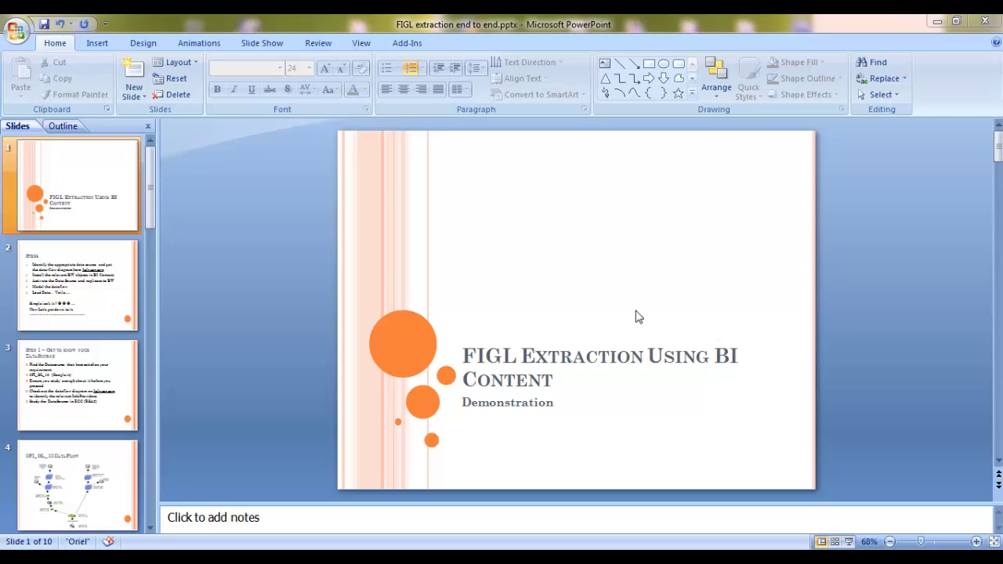
# Review the Steps slide, highlighting 'Activate the Data Source', then go to the 0FI_GL_10 DataFlow slide
pyautogui.click(92, 263)
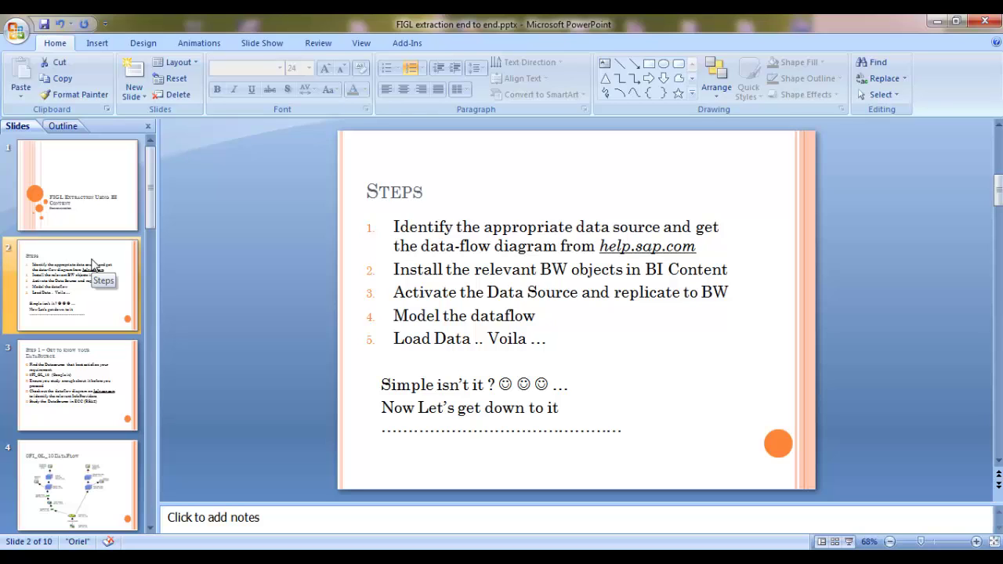
pyautogui.click(521, 271)
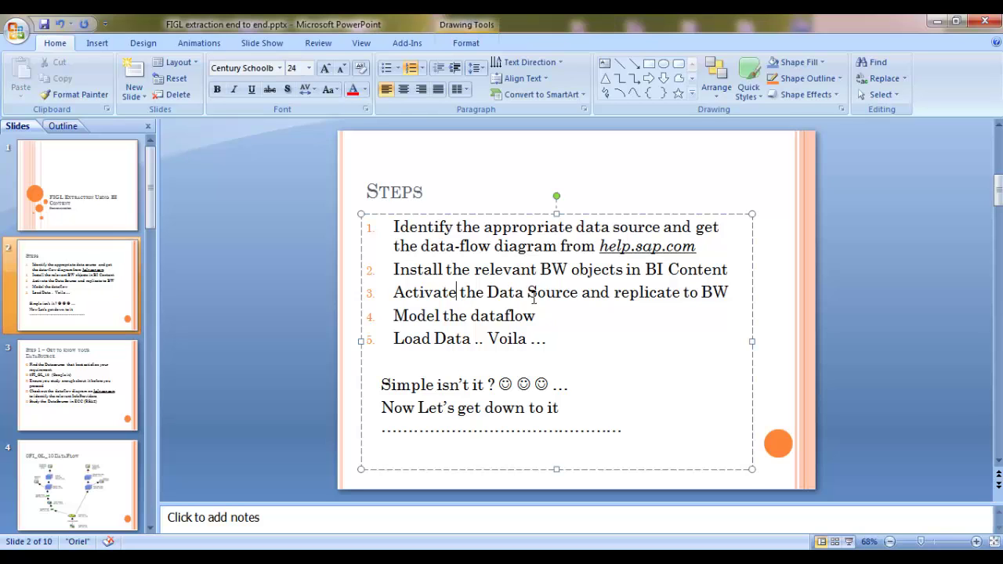
pyautogui.moveTo(556, 295); pyautogui.dragTo(448, 302)
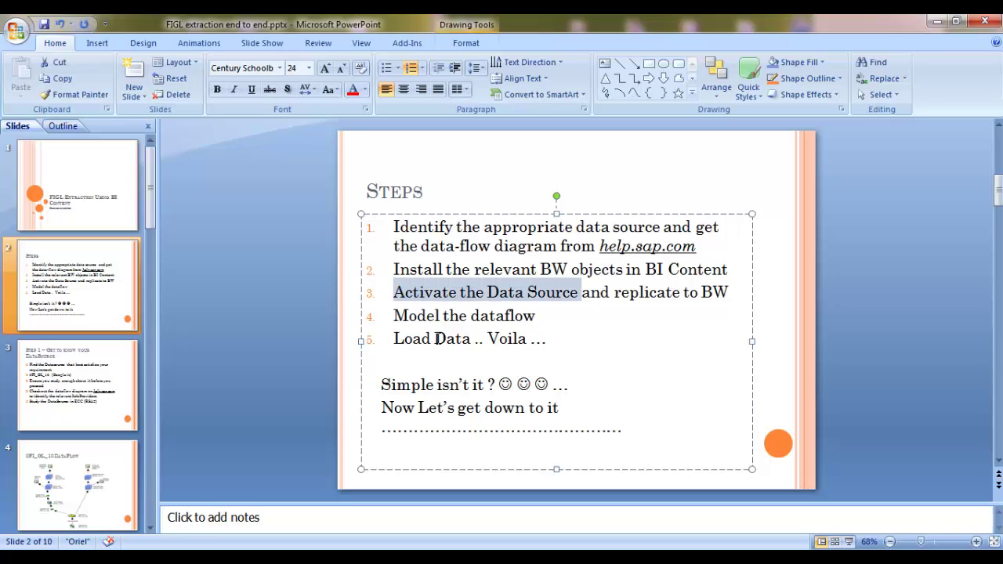
pyautogui.click(461, 316)
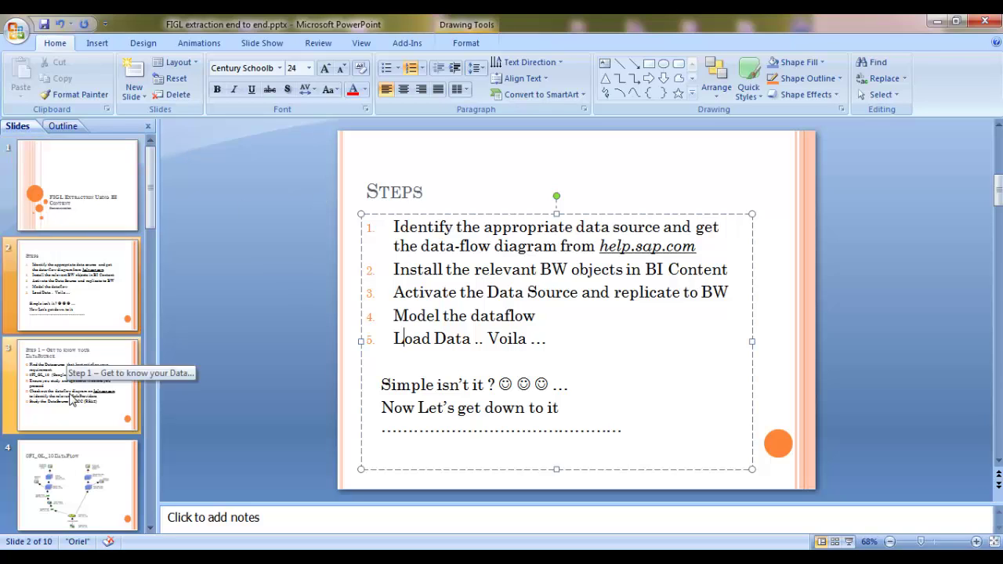
pyautogui.click(77, 479)
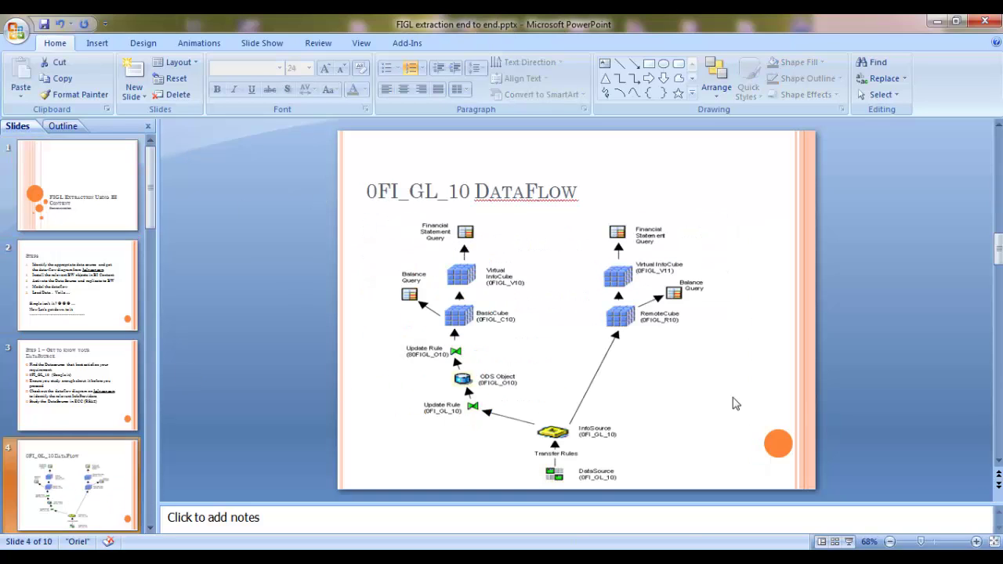
pyautogui.click(756, 348)
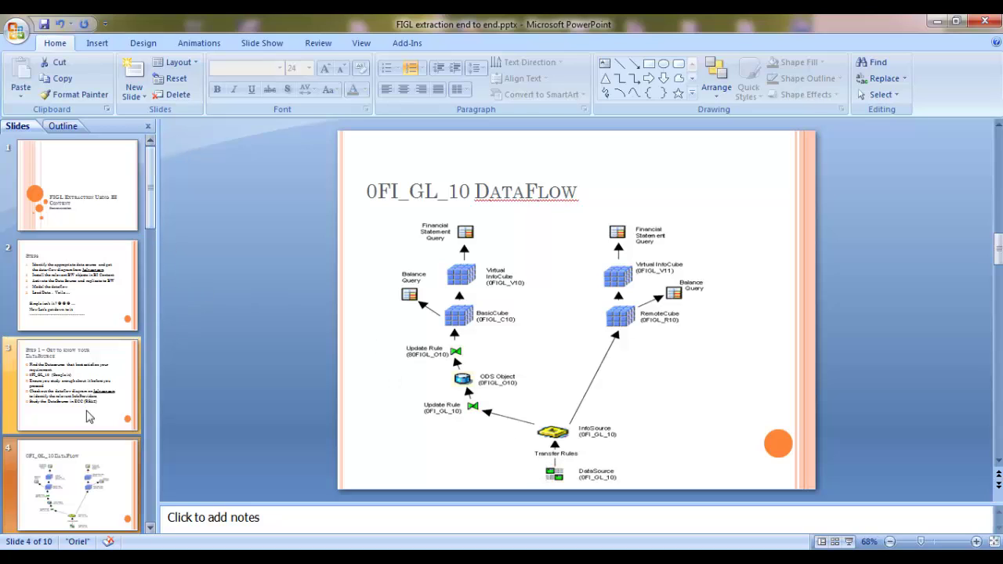
pyautogui.scroll(-1, 79, 384)
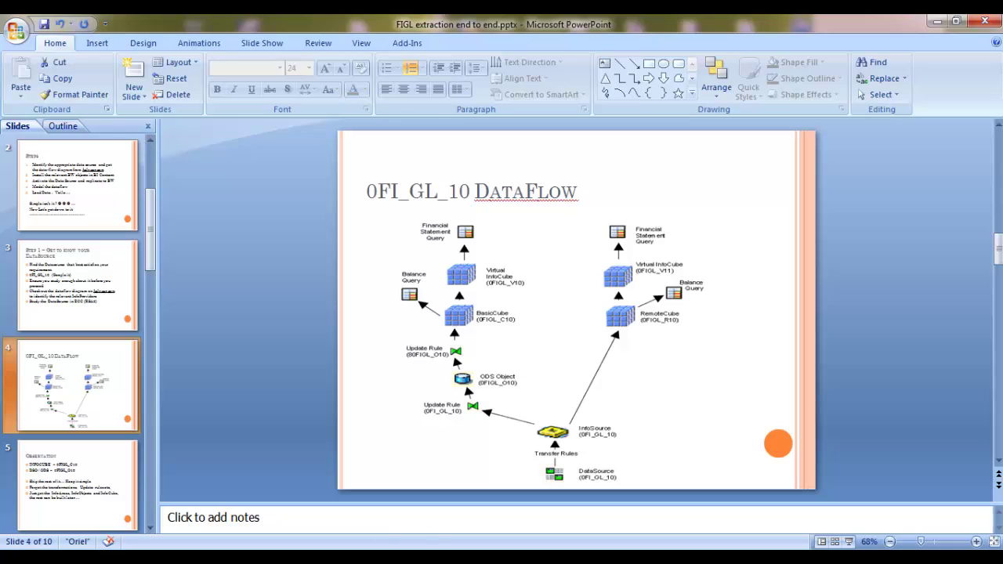
# Log on to the SAPBWRemote system with the user name and password
pyautogui.click(294, 558)
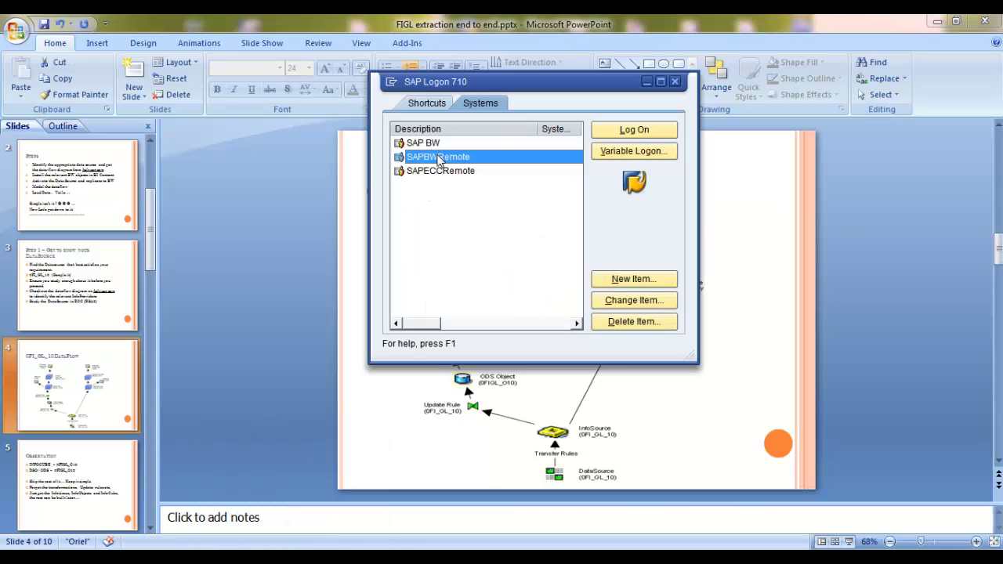
pyautogui.doubleClick(439, 159)
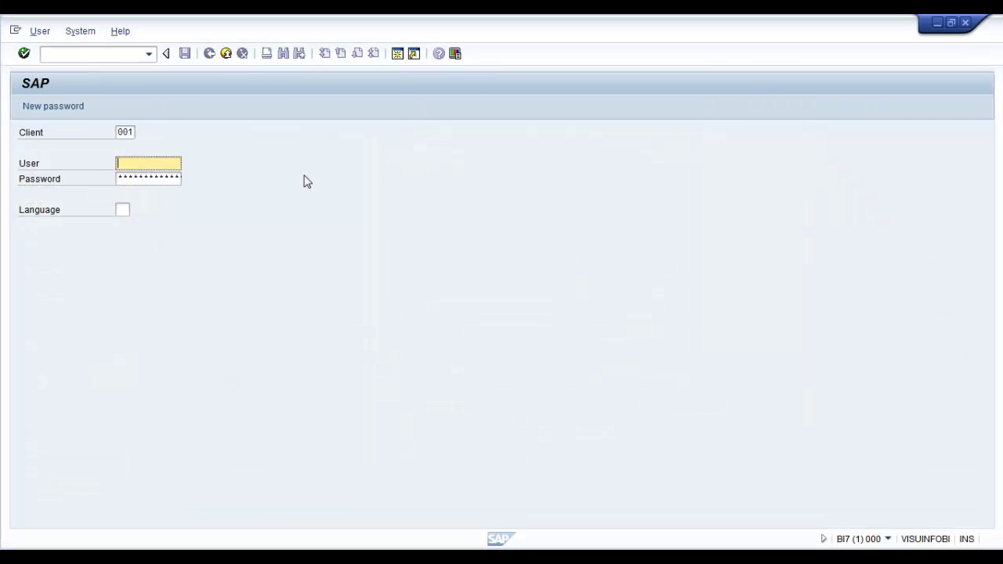
pyautogui.write('sap007')
pyautogui.press('Tab')
pyautogui.write('**********')
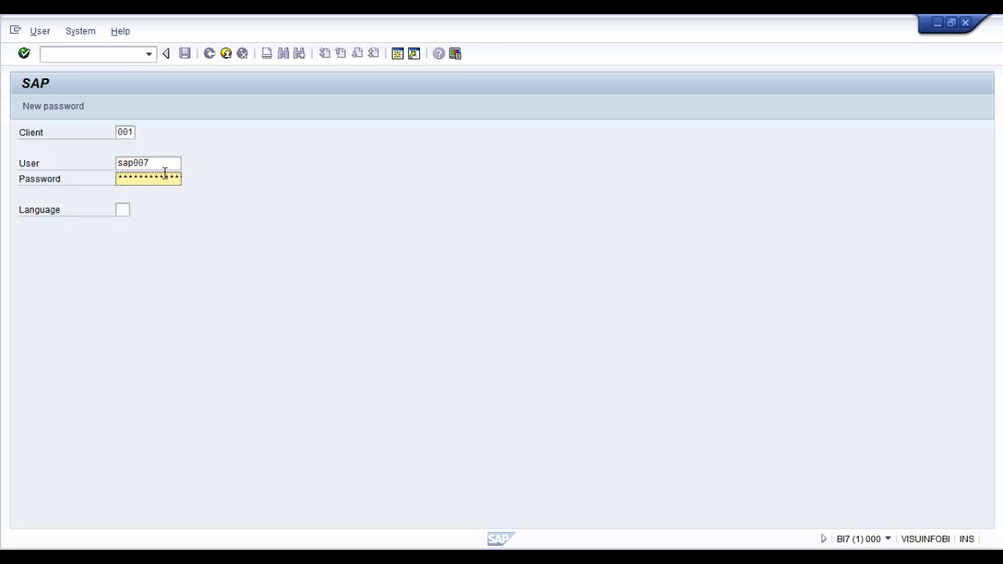
pyautogui.press('Return')
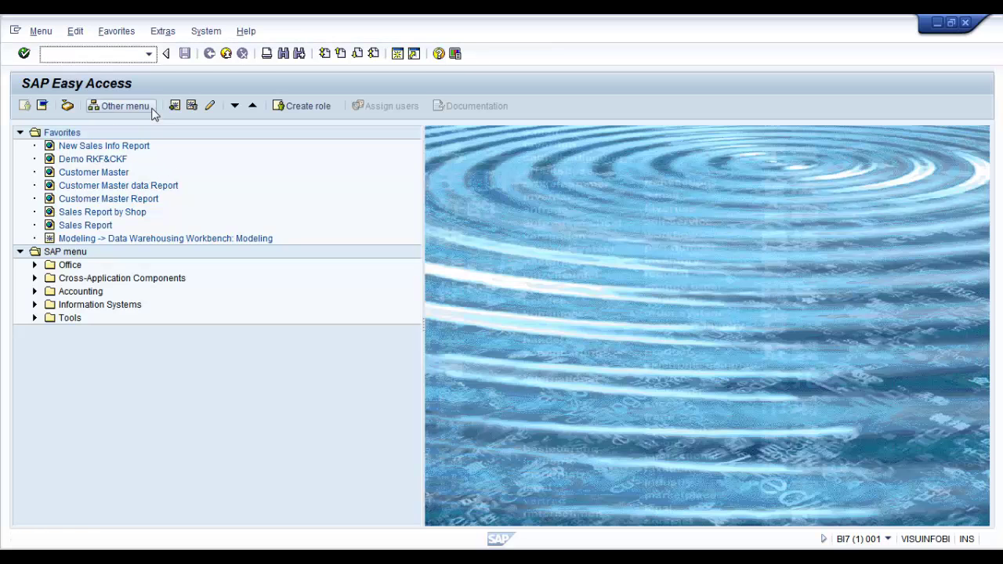
# Open the Data Warehousing Workbench (rsa1) and search the InfoProvider tree for 0FIGL_C
pyautogui.write('rsa1')
pyautogui.press('Return')
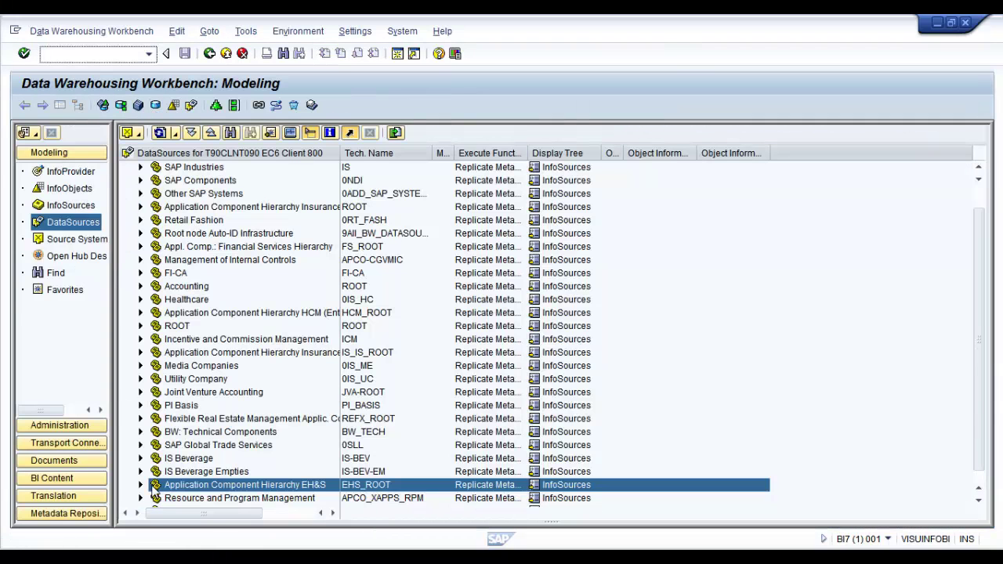
pyautogui.click(69, 171)
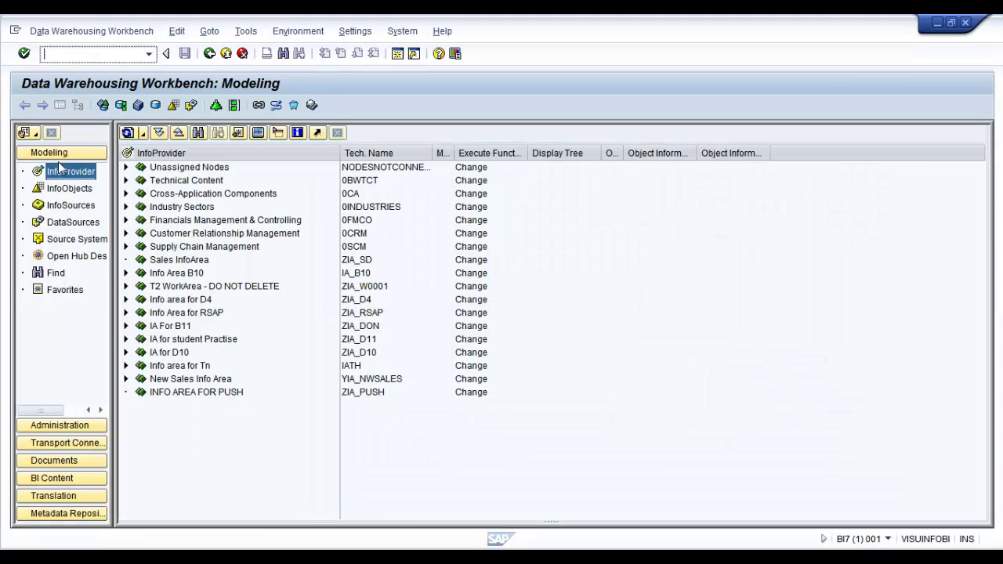
pyautogui.click(166, 218)
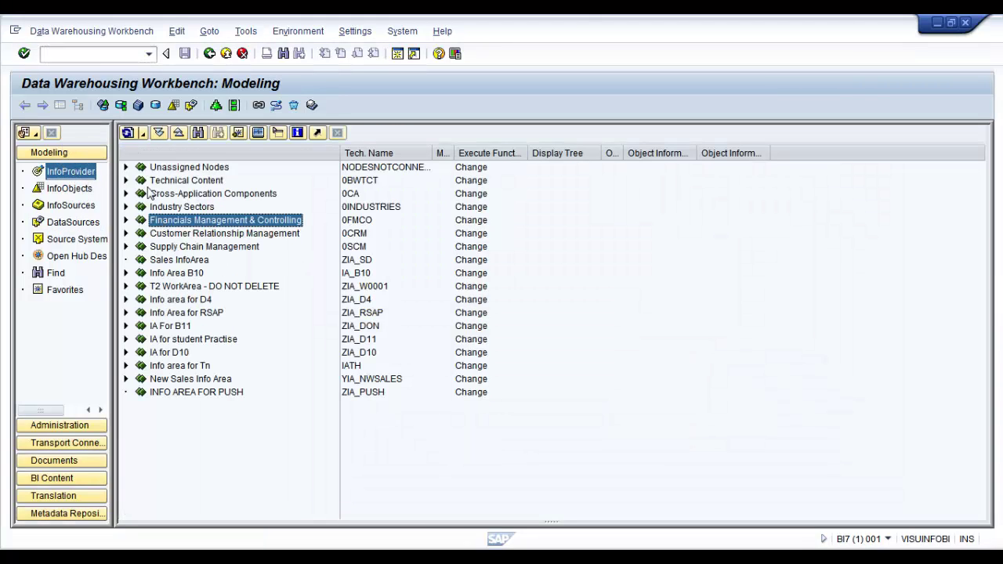
pyautogui.click(199, 133)
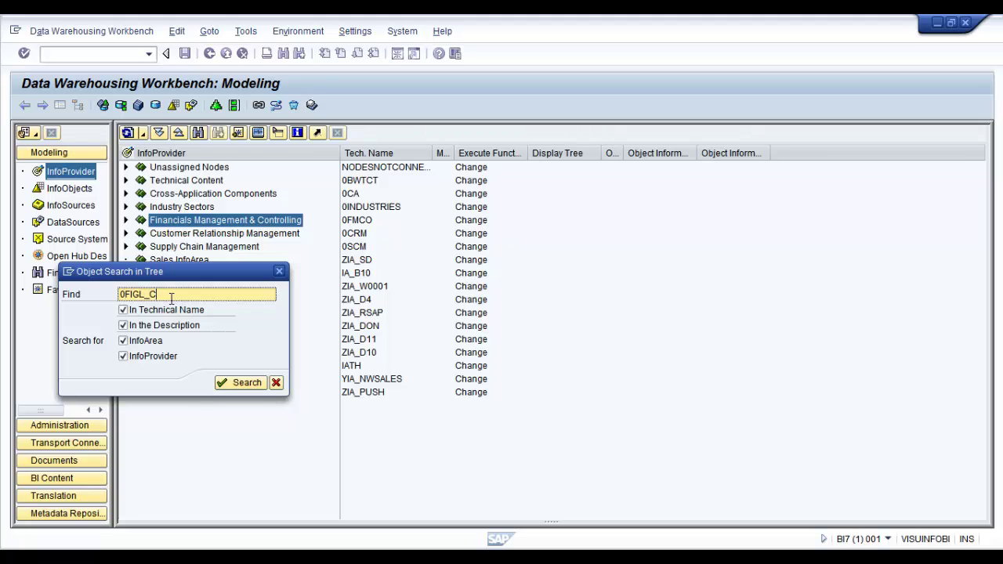
pyautogui.press('Return')
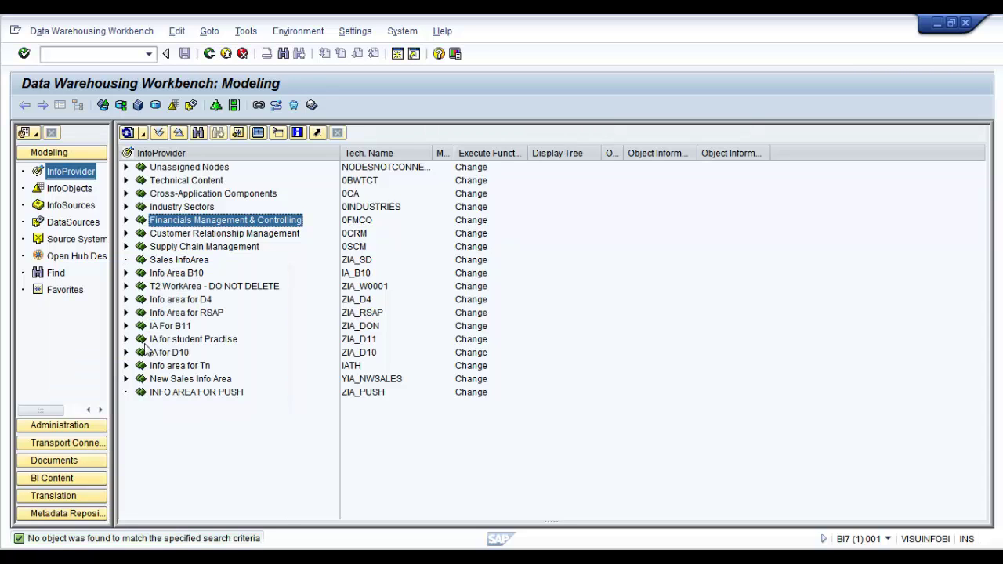
# In BI Content, list InfoProviders by InfoArea and search for 0FIGL_C10
pyautogui.click(40, 480)
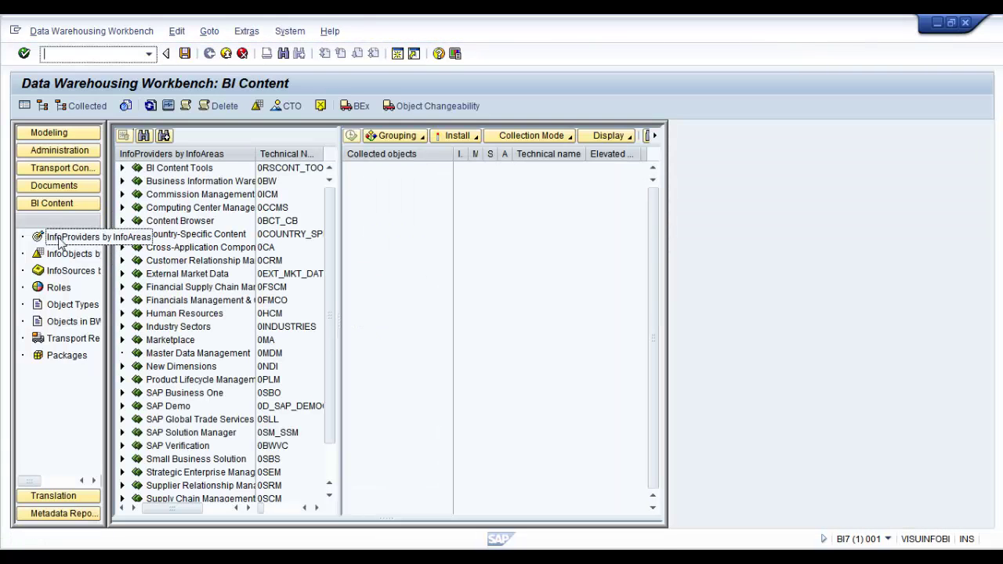
pyautogui.click(56, 239)
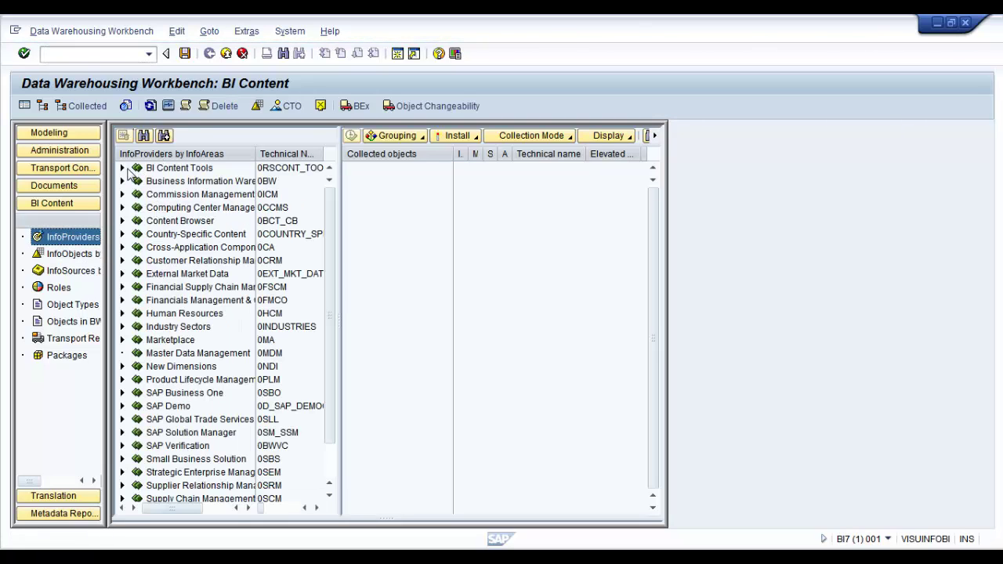
pyautogui.click(143, 136)
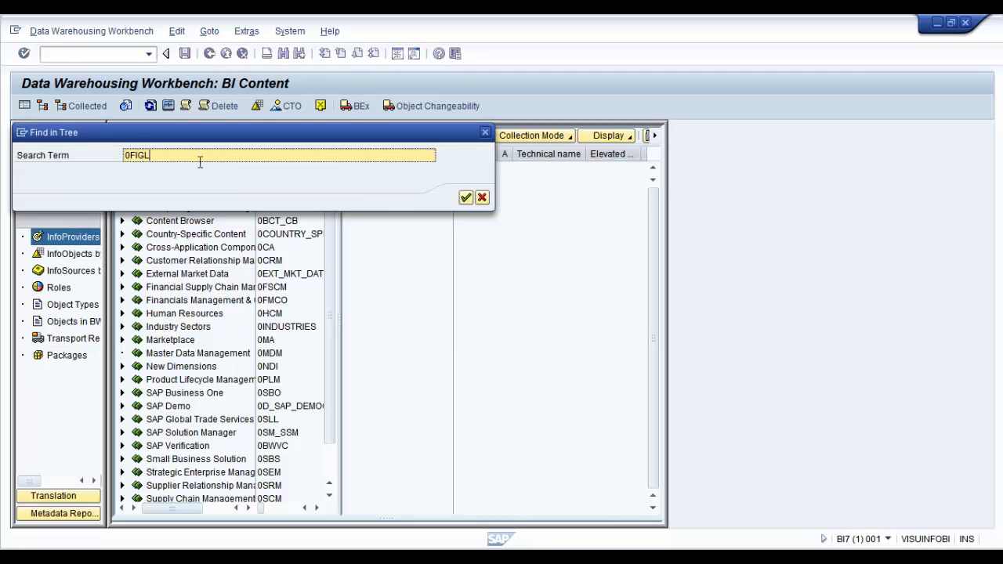
pyautogui.write('0FIGL_C10')
pyautogui.press('Return')
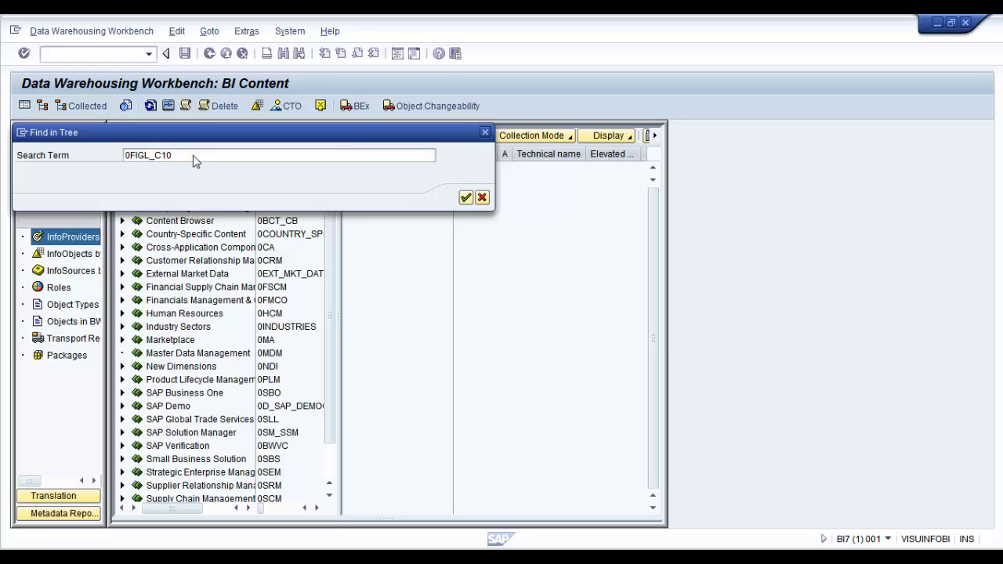
# Select the 0FIGL_C10 InfoCube under General Ledger Accounting's 0FIGL_ERP folder
pyautogui.moveTo(332, 261); pyautogui.dragTo(285, 313)
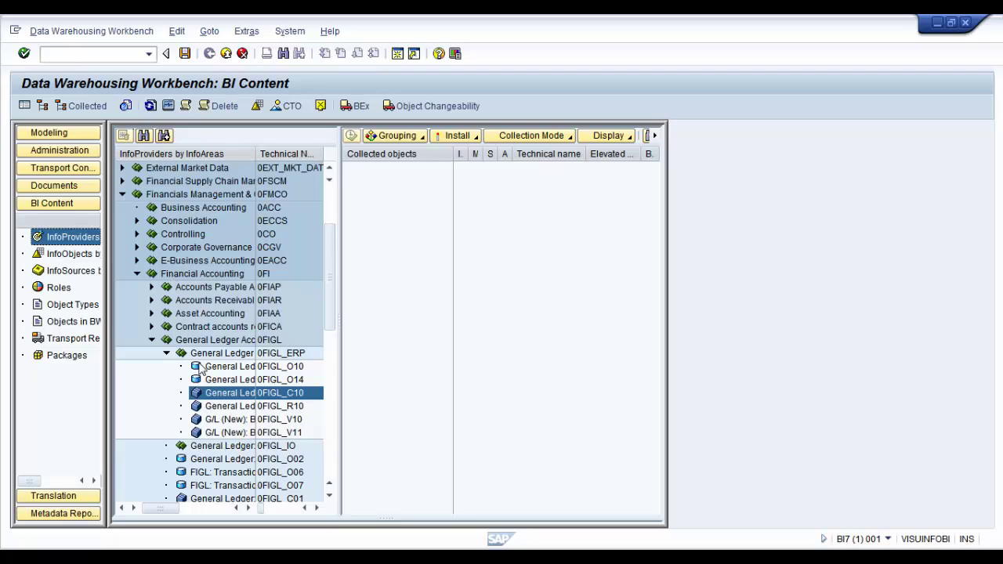
pyautogui.click(213, 341)
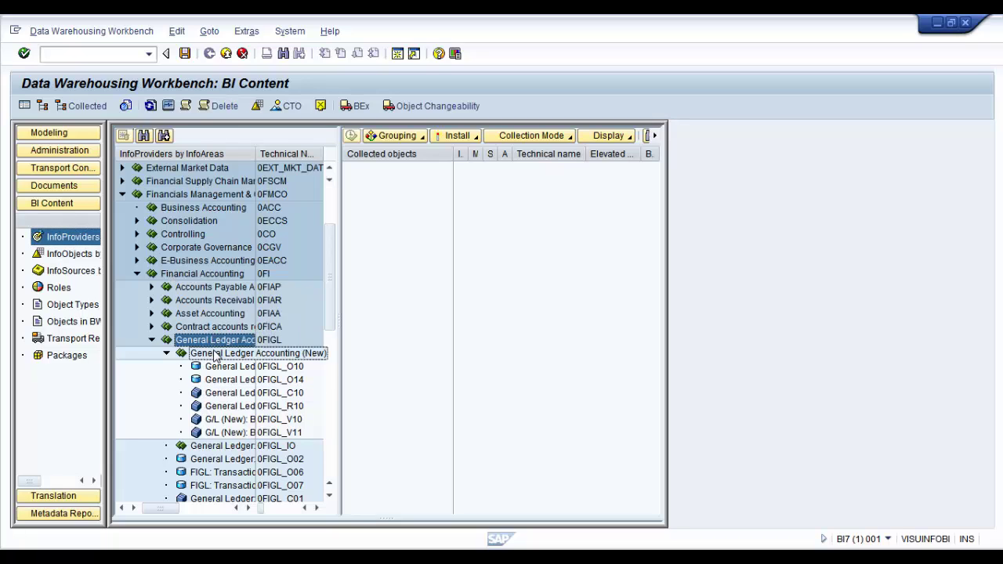
pyautogui.click(216, 355)
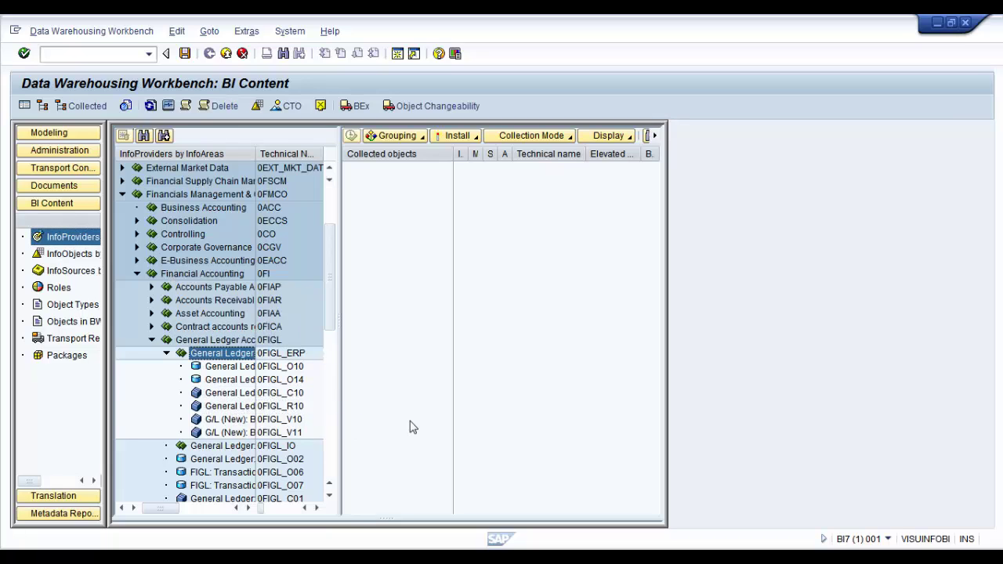
pyautogui.click(281, 393)
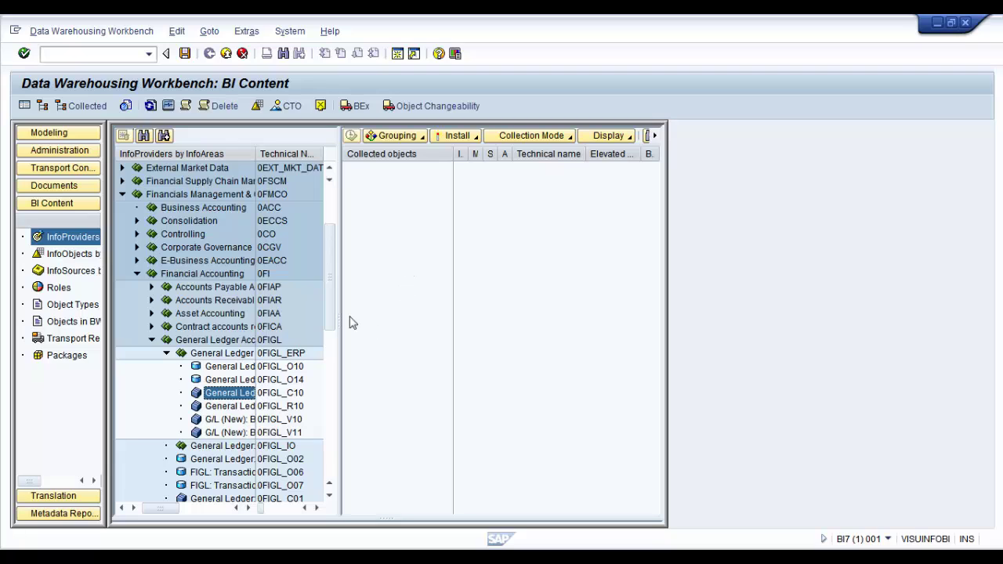
# Leave Grouping and Collection Mode unchanged and display collected objects as a list
pyautogui.click(422, 137)
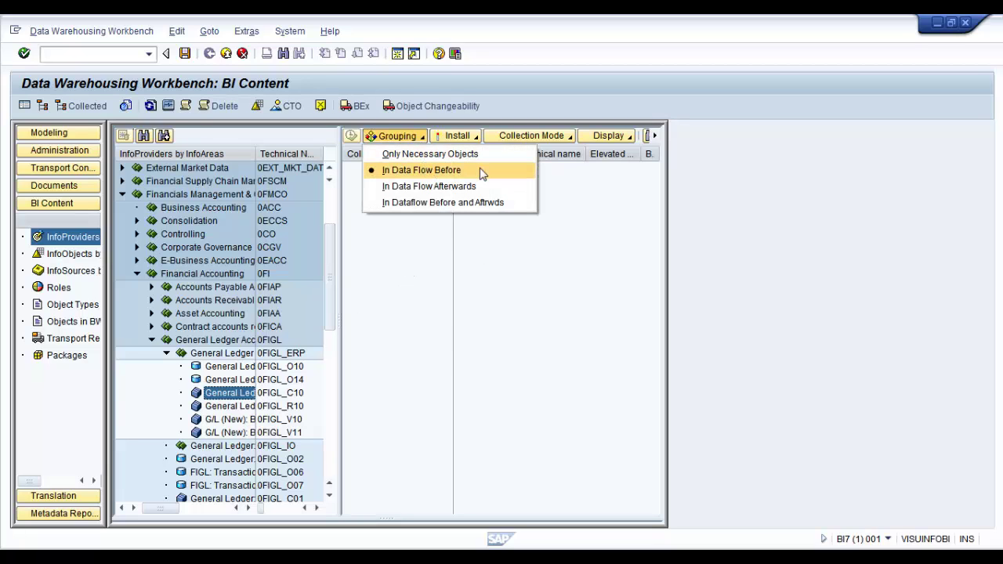
pyautogui.click(516, 285)
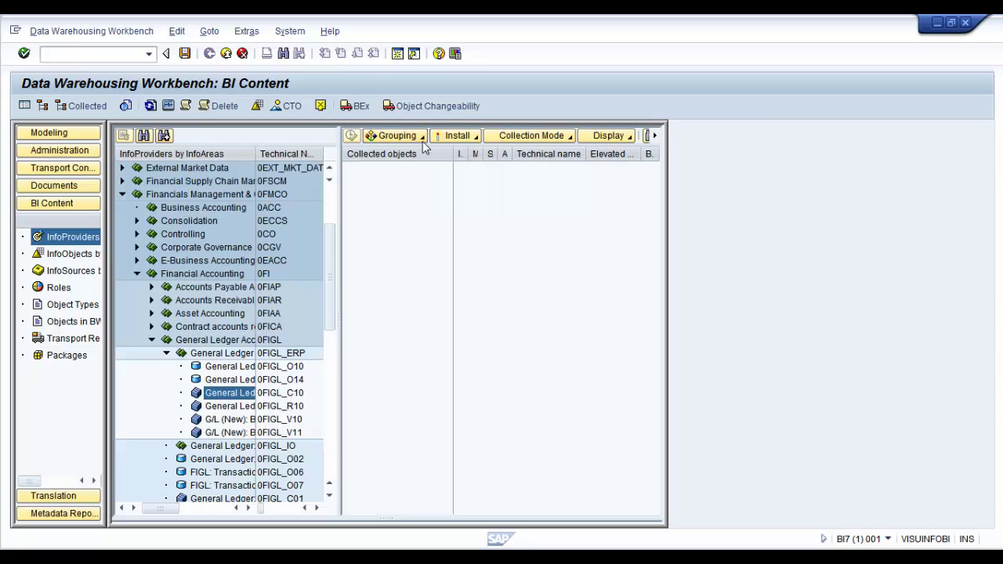
pyautogui.click(548, 136)
pyautogui.click(559, 156)
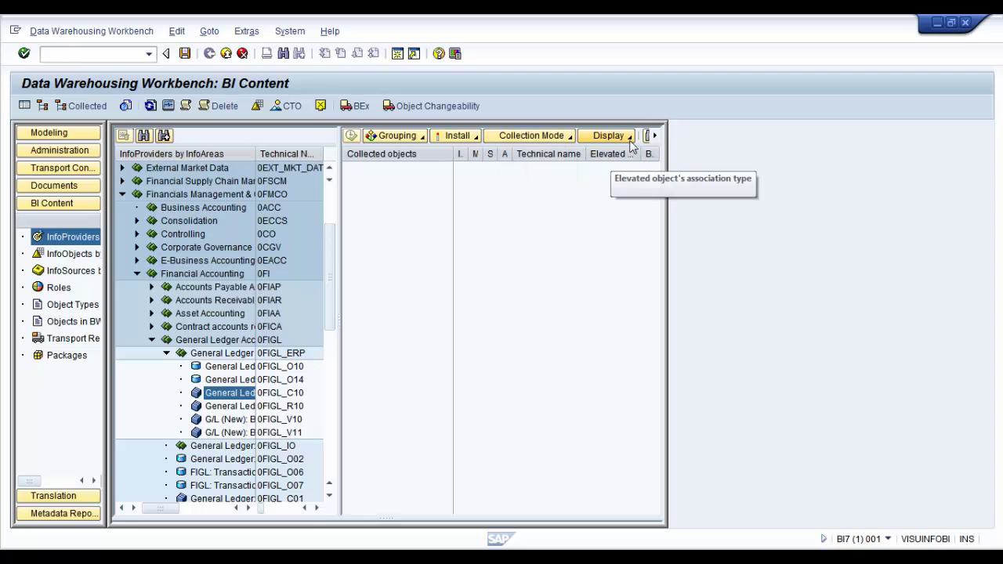
pyautogui.click(608, 136)
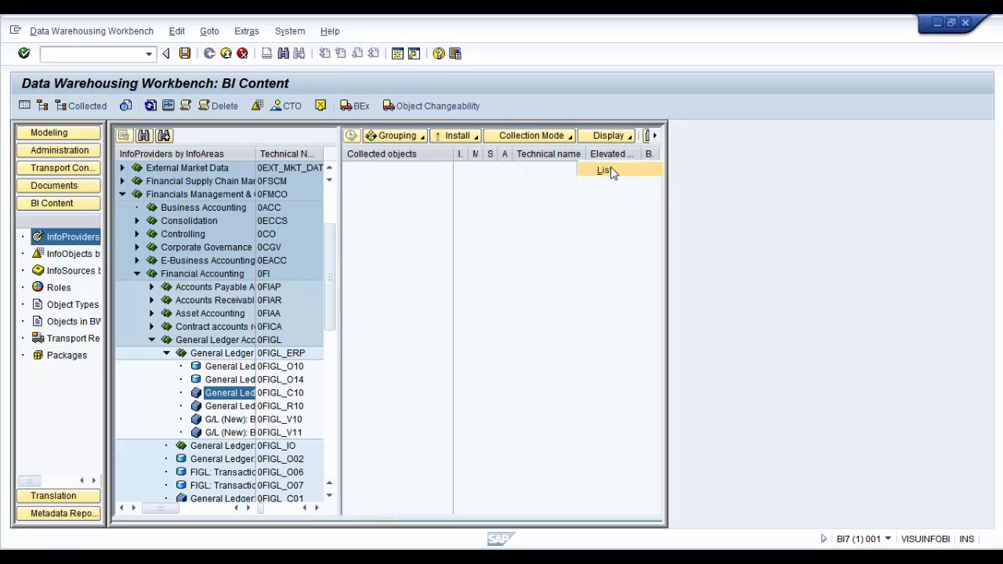
pyautogui.click(611, 170)
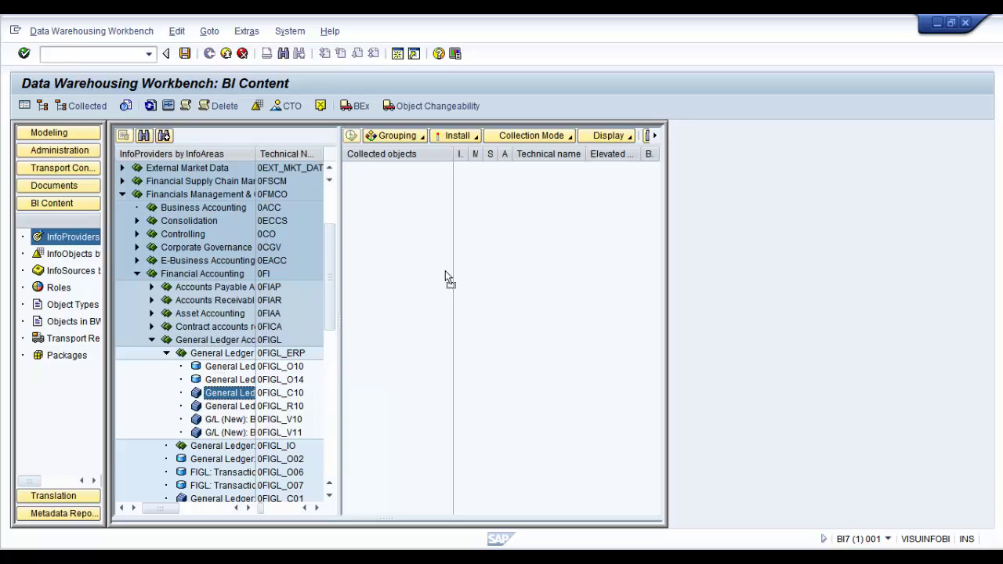
# Collect 0FIGL_C10 for installation, gathering its dependent objects by type
pyautogui.moveTo(446, 272); pyautogui.dragTo(447, 275)
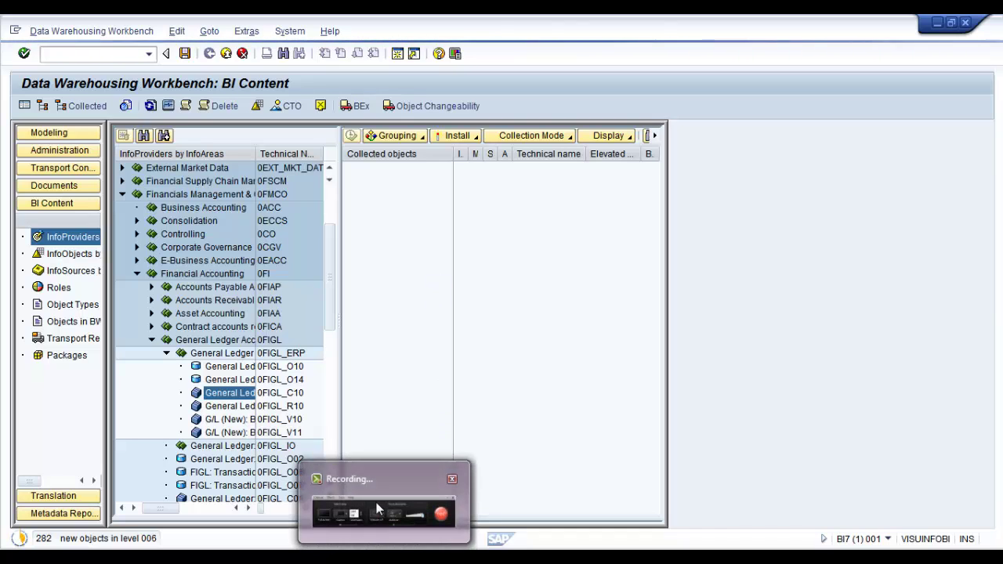
pyautogui.click(377, 500)
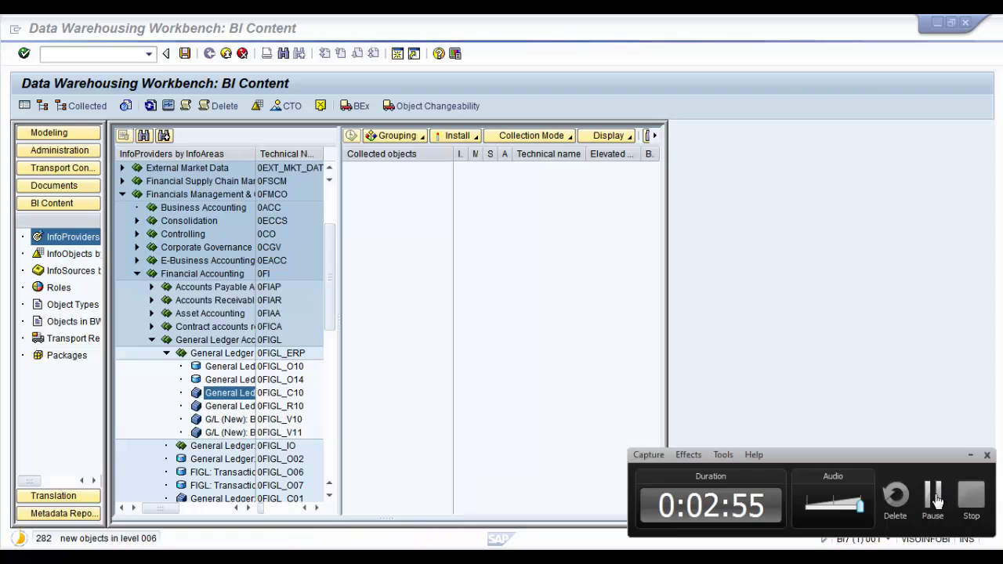
pyautogui.click(933, 496)
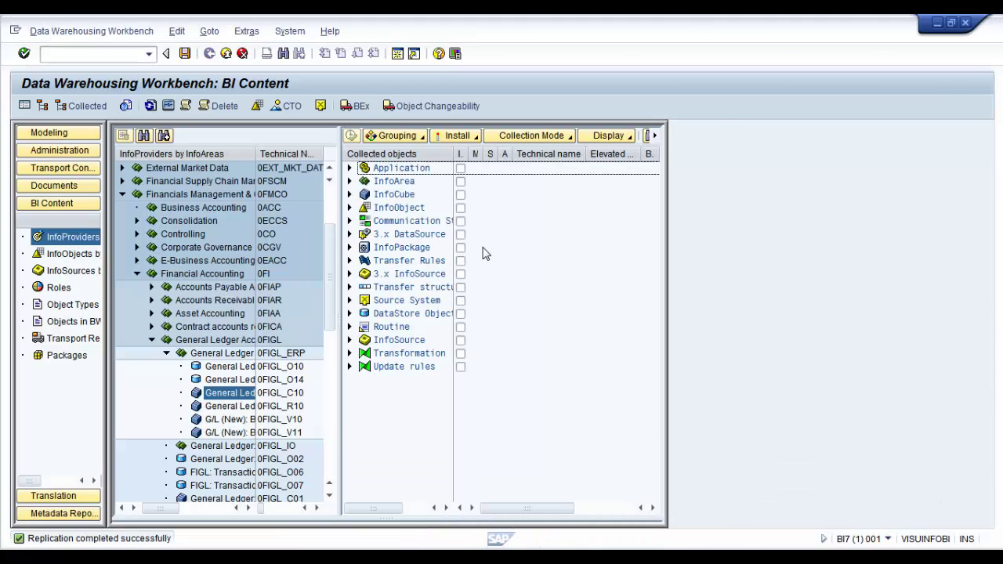
pyautogui.click(350, 168)
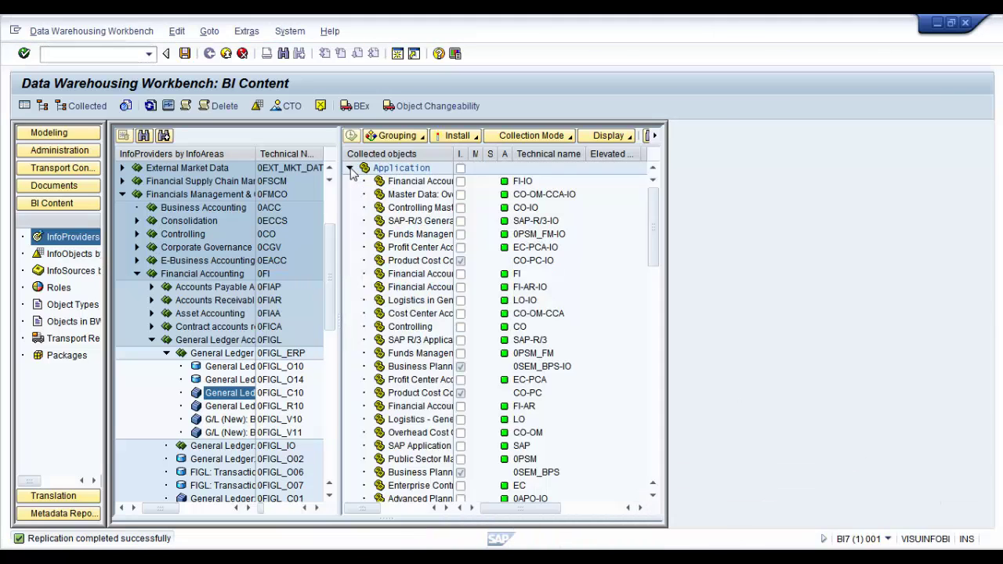
pyautogui.click(351, 168)
pyautogui.click(395, 181)
pyautogui.click(390, 196)
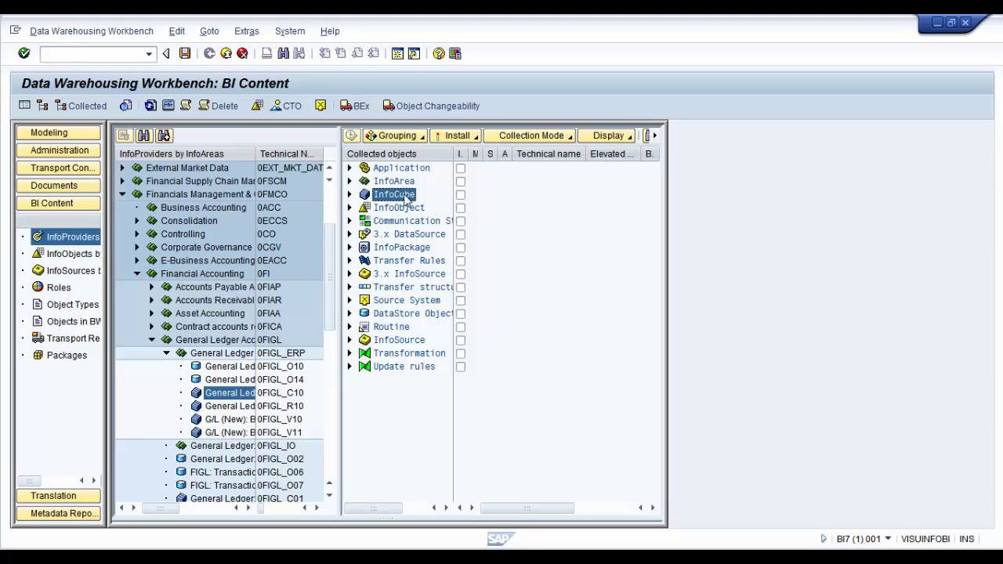
pyautogui.click(389, 210)
pyautogui.click(387, 222)
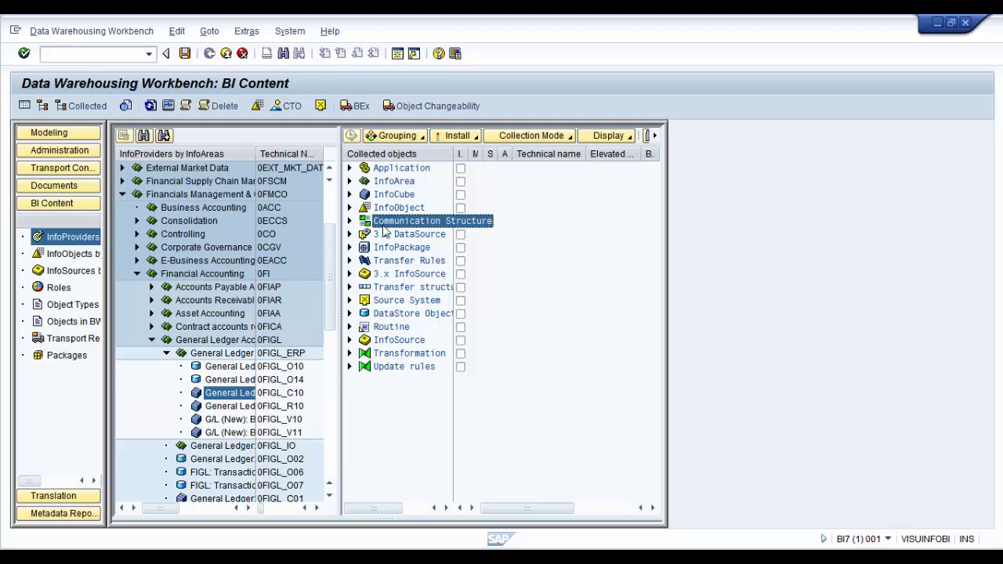
pyautogui.click(382, 212)
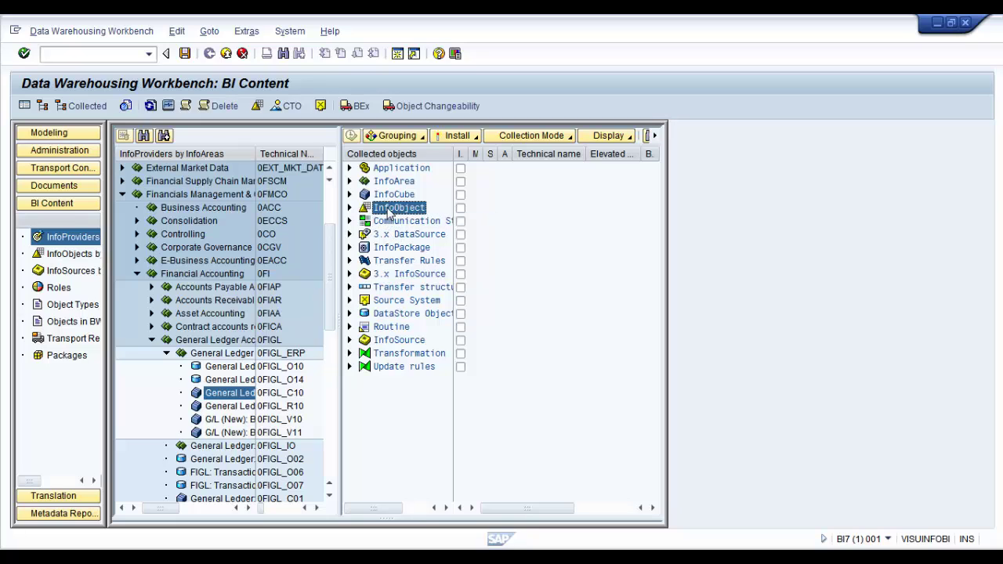
pyautogui.rightClick(388, 209)
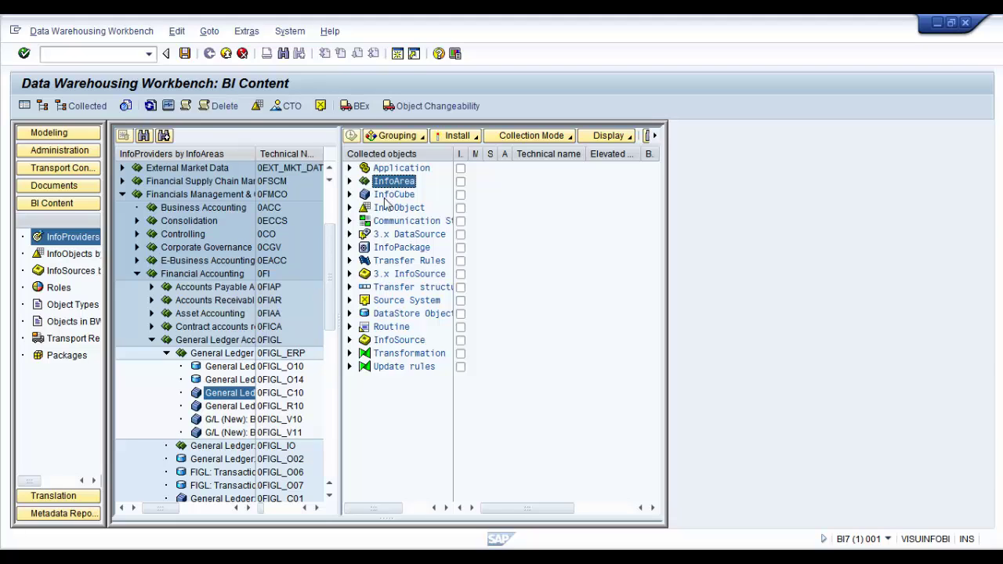
pyautogui.click(384, 197)
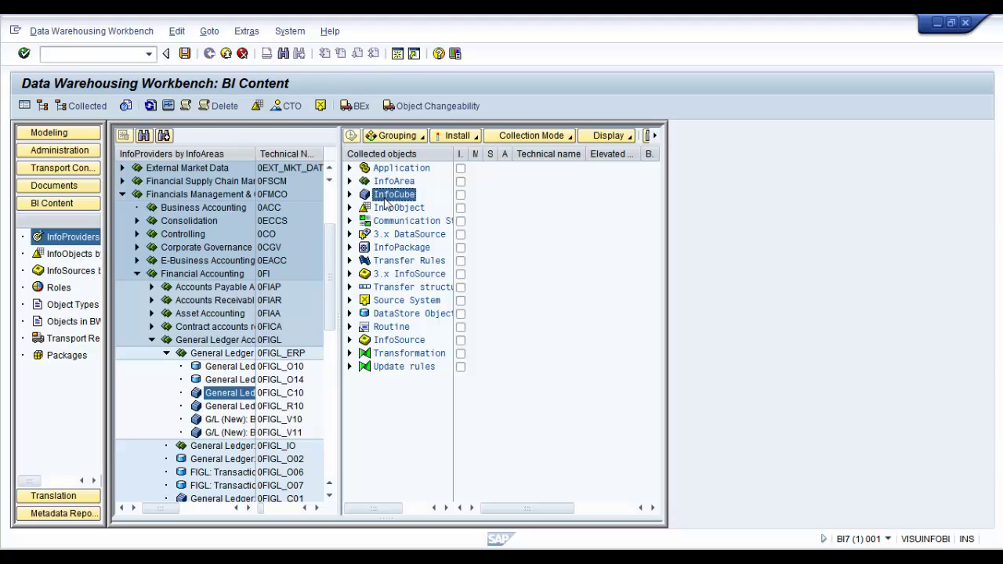
pyautogui.click(388, 313)
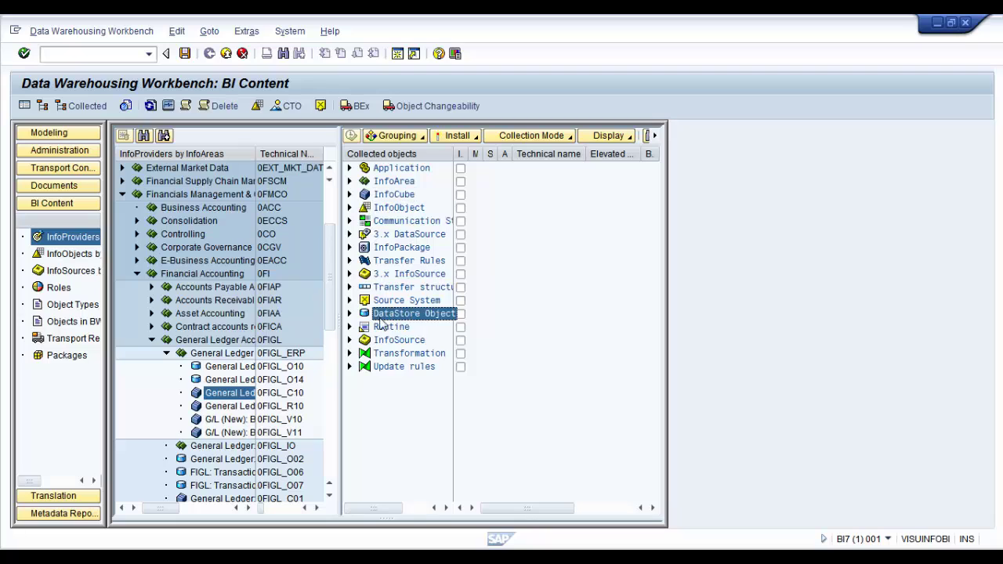
pyautogui.click(349, 315)
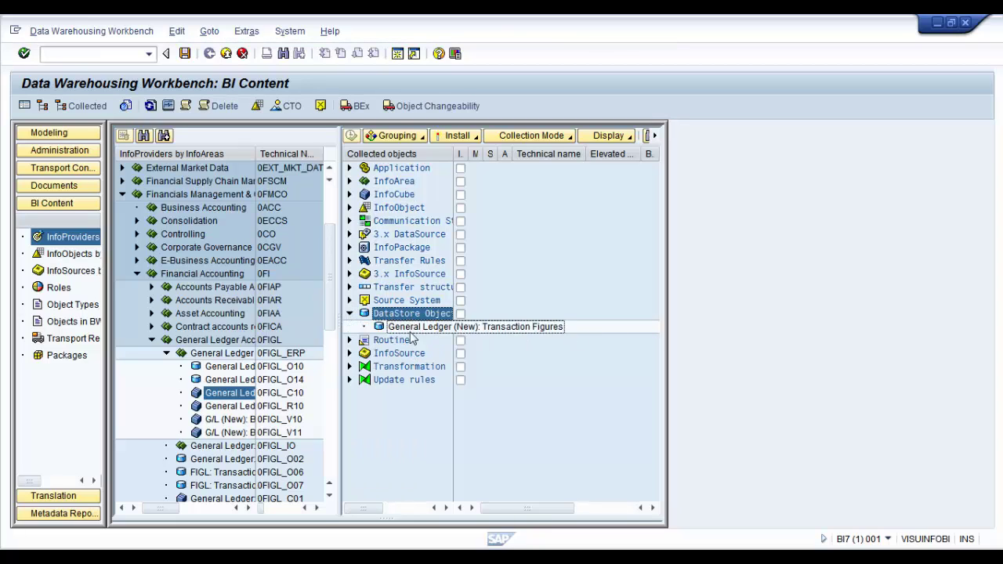
pyautogui.click(349, 313)
pyautogui.click(394, 354)
pyautogui.click(400, 288)
pyautogui.click(404, 261)
pyautogui.click(395, 274)
pyautogui.click(401, 261)
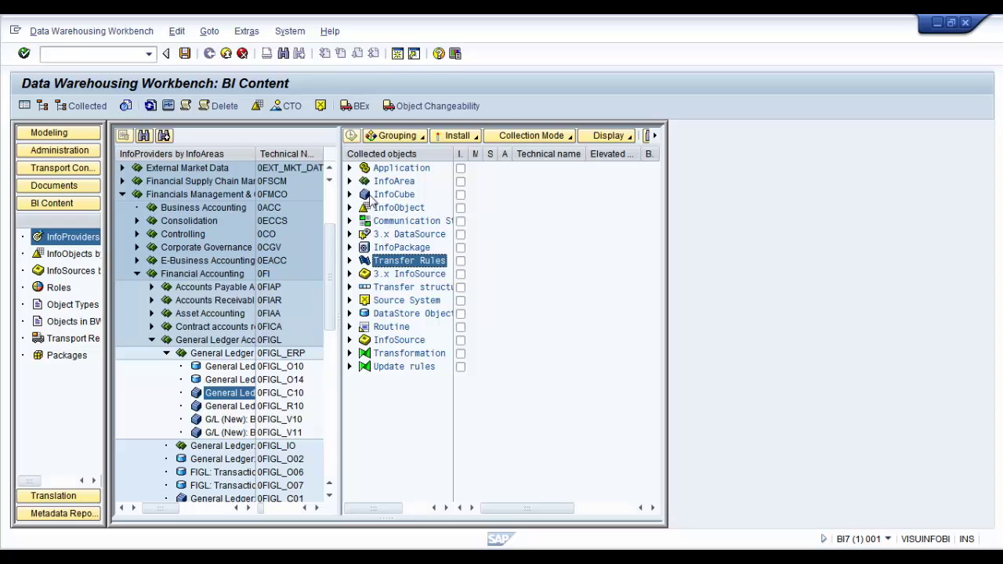
# Check InfoCube holds 0FIGL_C10 and mark everything under Application as Do Not Install
pyautogui.click(368, 197)
pyautogui.click(351, 195)
pyautogui.click(350, 195)
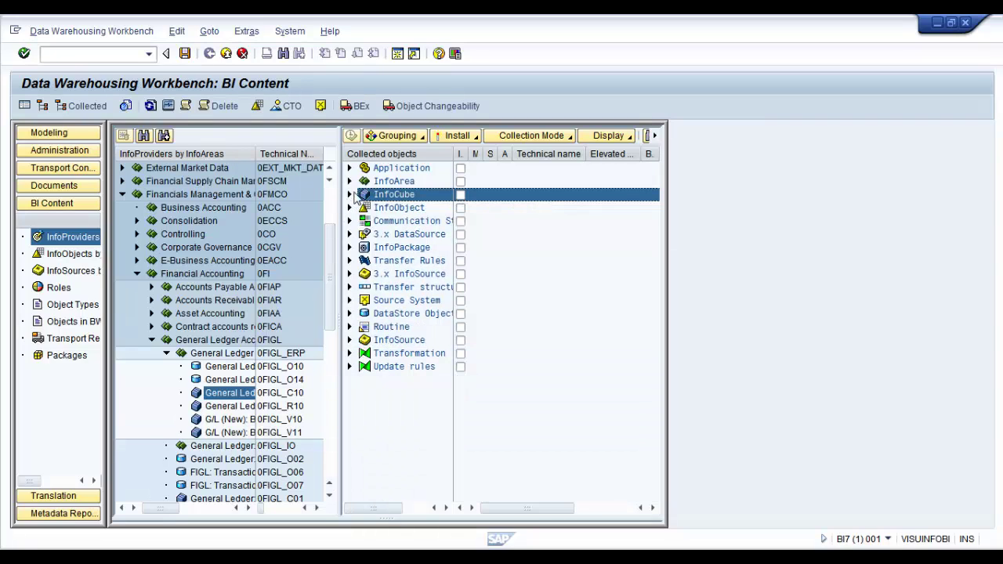
pyautogui.click(392, 170)
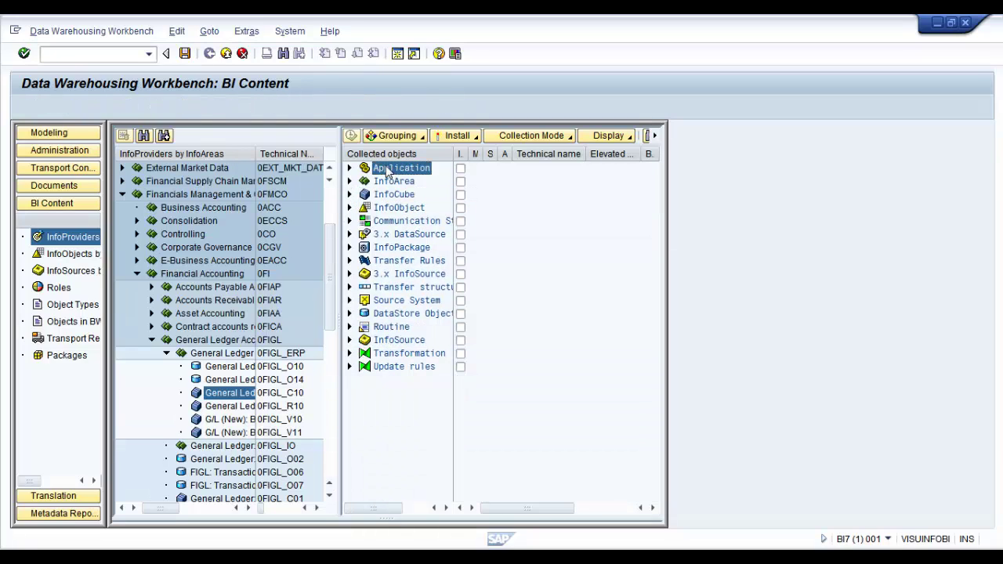
pyautogui.rightClick(387, 171)
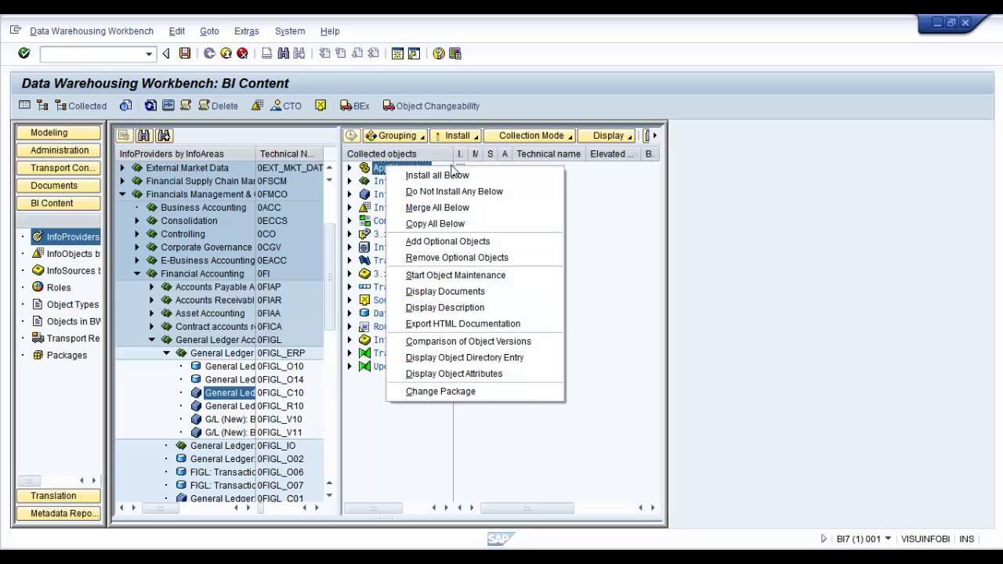
pyautogui.click(488, 195)
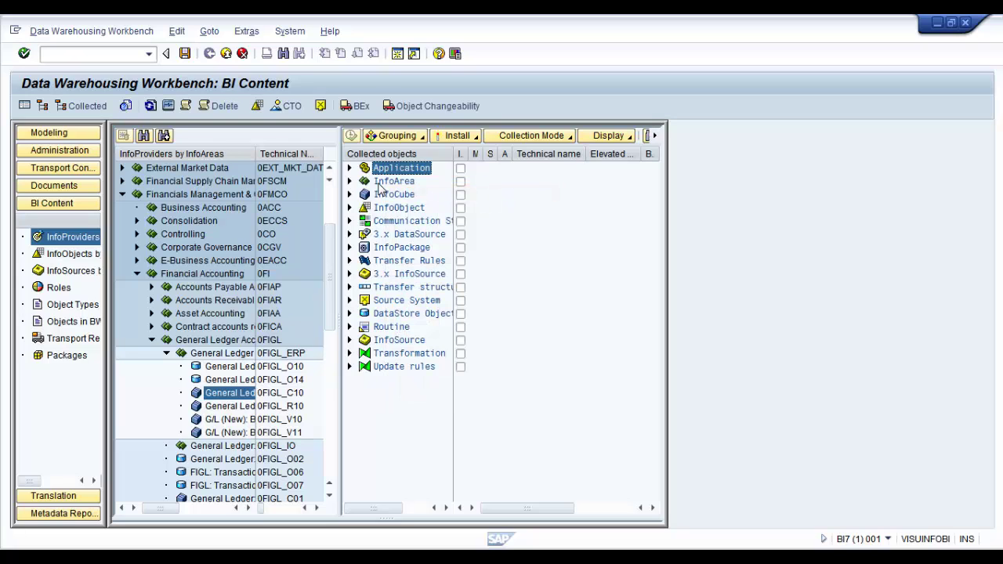
# Expand the InfoArea group and widen the name, activation and description columns
pyautogui.click(375, 183)
pyautogui.click(350, 181)
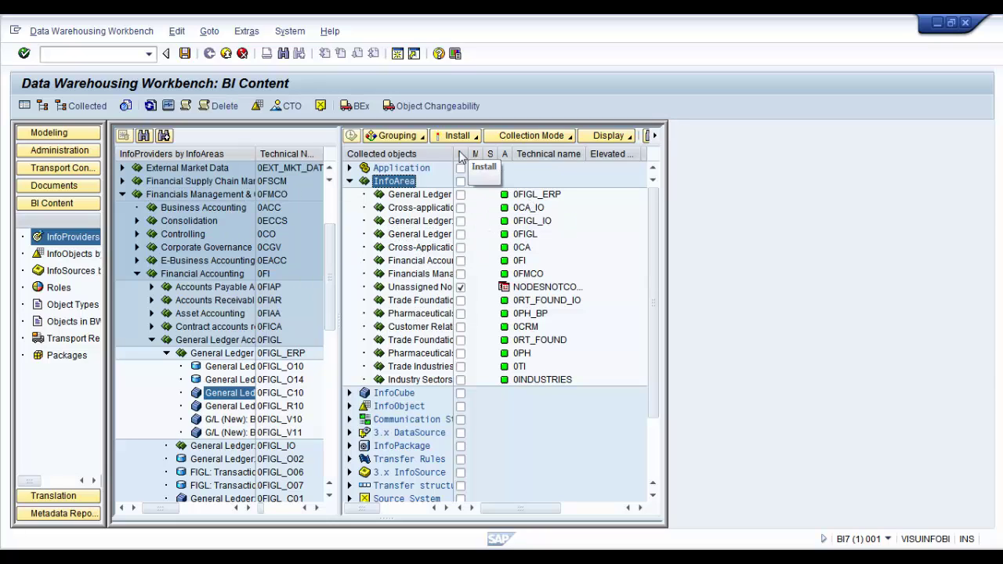
pyautogui.moveTo(457, 153); pyautogui.dragTo(476, 154)
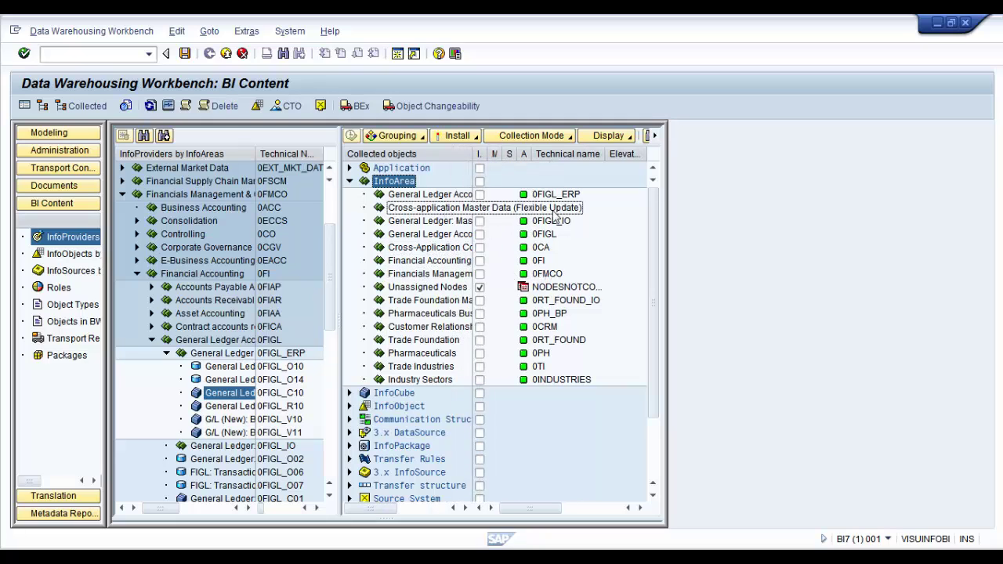
pyautogui.moveTo(533, 155); pyautogui.dragTo(554, 180)
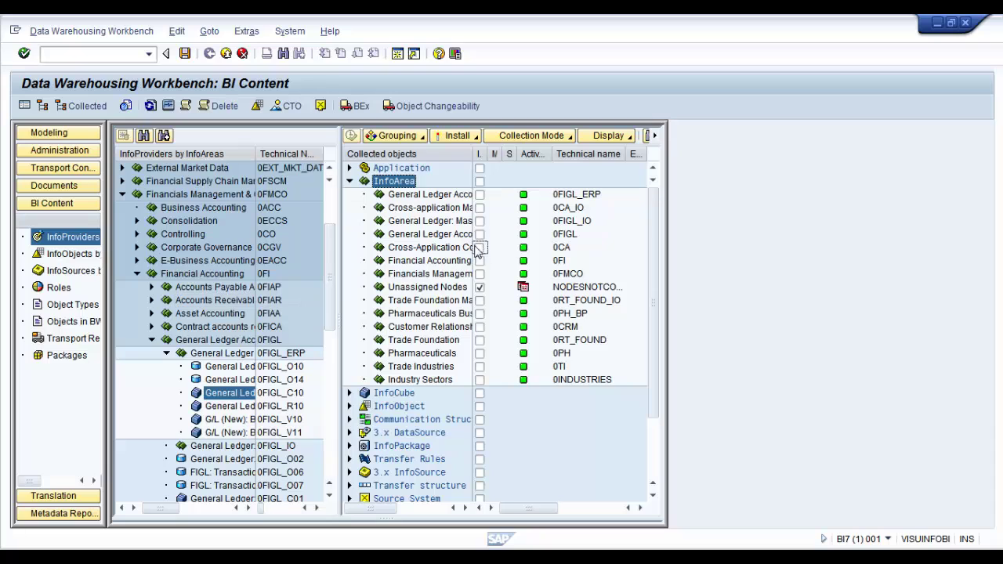
pyautogui.moveTo(478, 156); pyautogui.dragTo(498, 156)
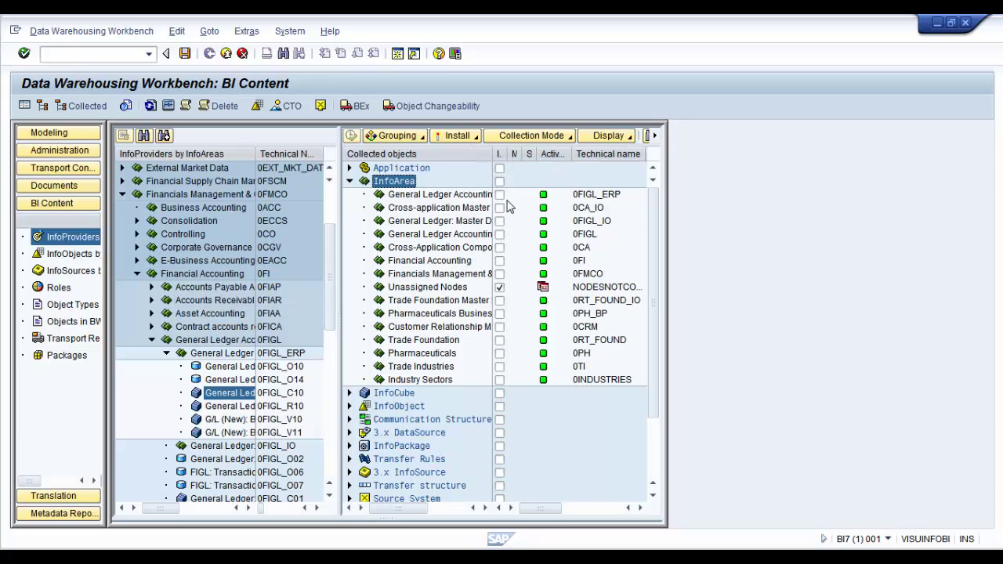
# Collapse the InfoArea list and confirm the InfoCube group contains 0FIGL_C10
pyautogui.click(350, 181)
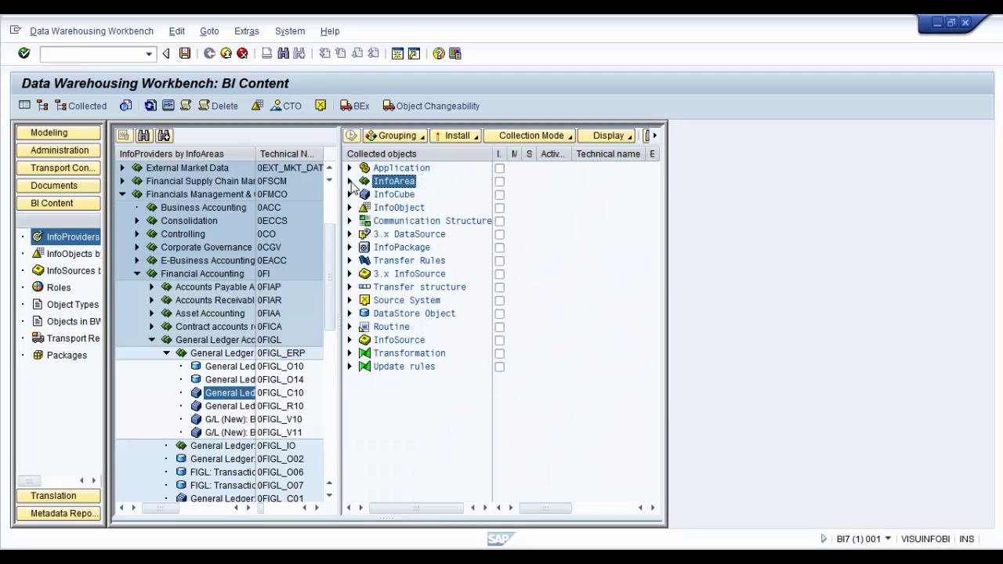
pyautogui.click(349, 181)
pyautogui.click(350, 181)
pyautogui.click(351, 195)
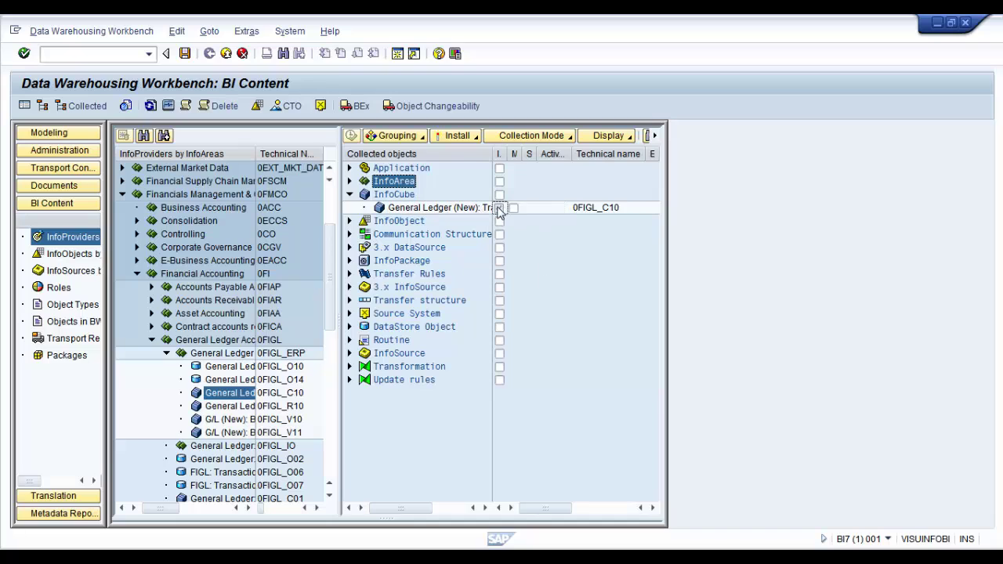
pyautogui.click(349, 194)
# Expand the InfoObject group and scroll through its characteristics down to 0LOGSYS
pyautogui.click(354, 207)
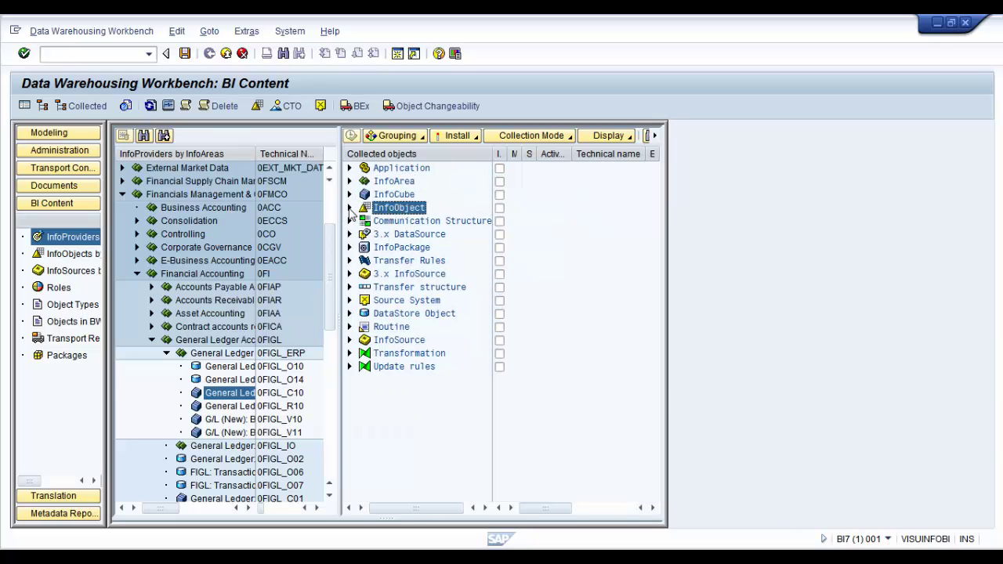
pyautogui.click(349, 208)
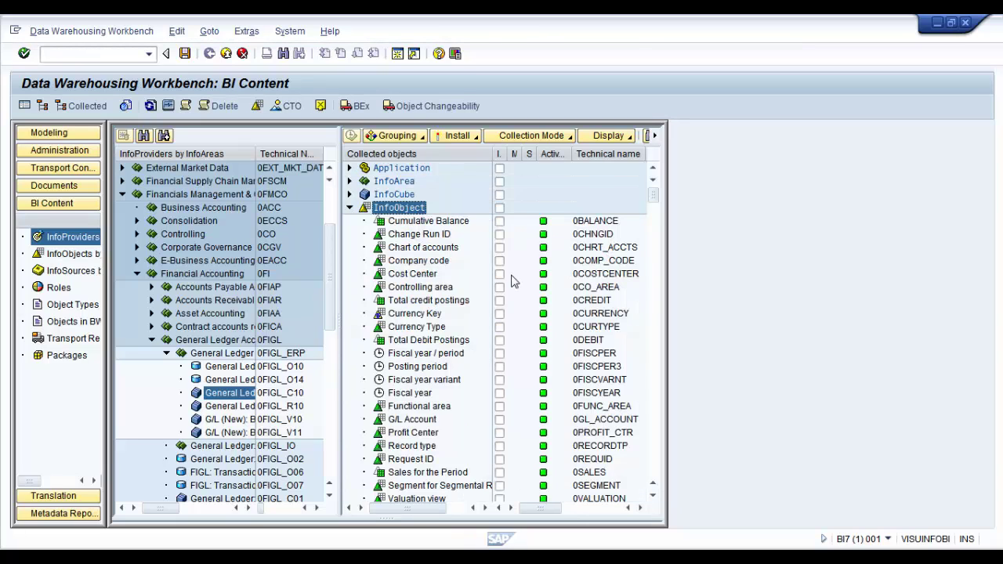
pyautogui.scroll(-1, 512, 284)
pyautogui.scroll(-15, 512, 286)
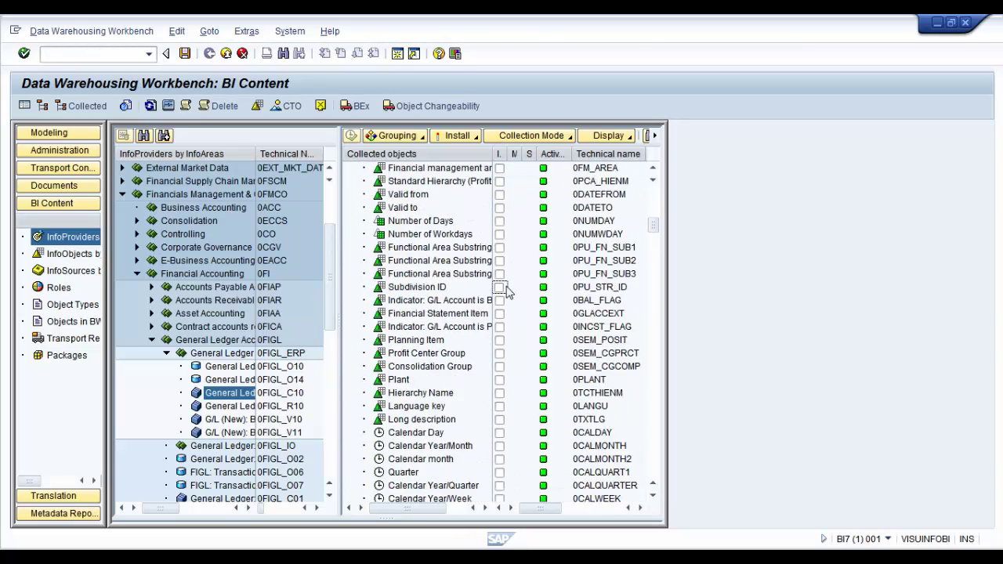
pyautogui.scroll(-13, 505, 290)
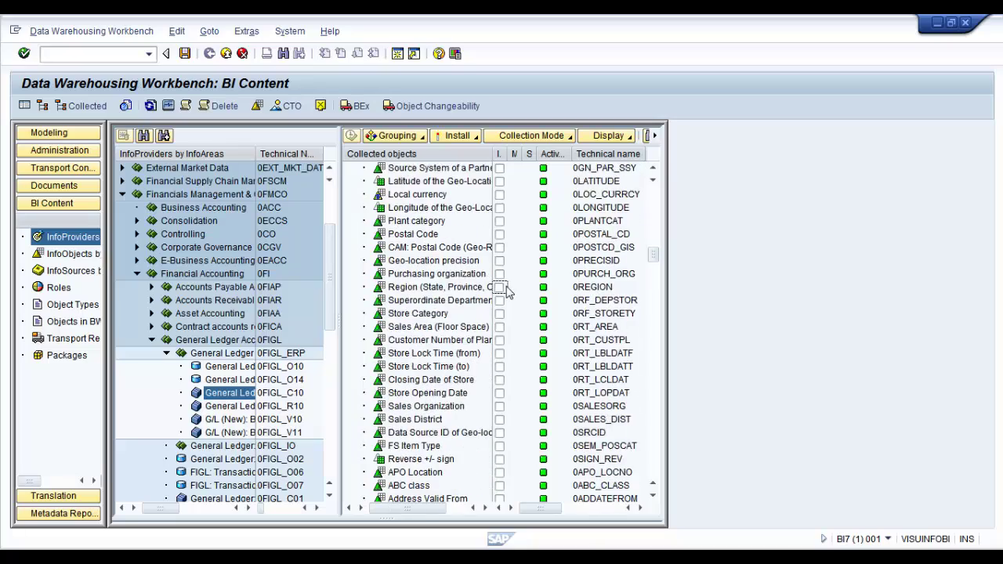
pyautogui.scroll(-15, 507, 290)
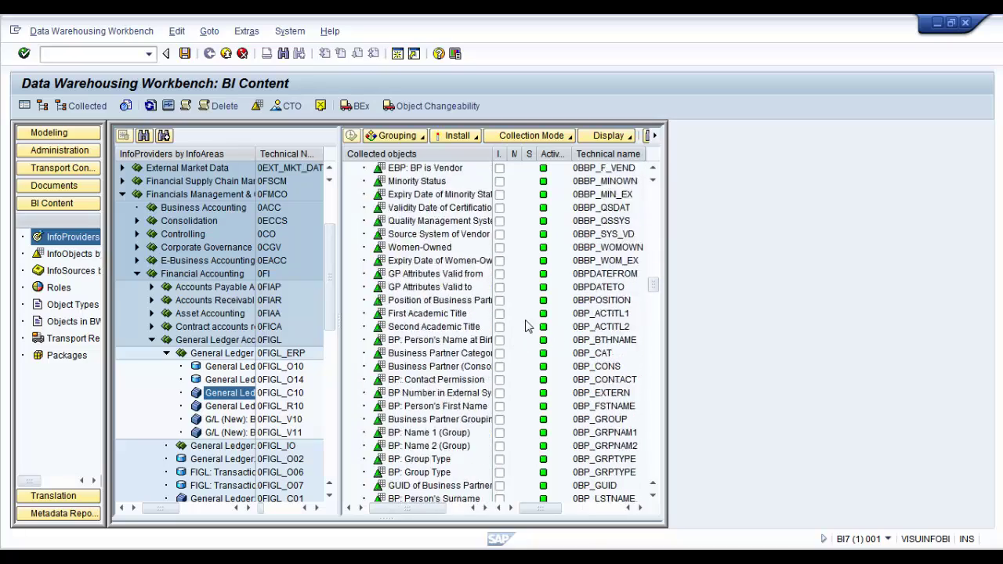
pyautogui.scroll(-7, 535, 327)
pyautogui.moveTo(654, 302); pyautogui.dragTo(666, 196)
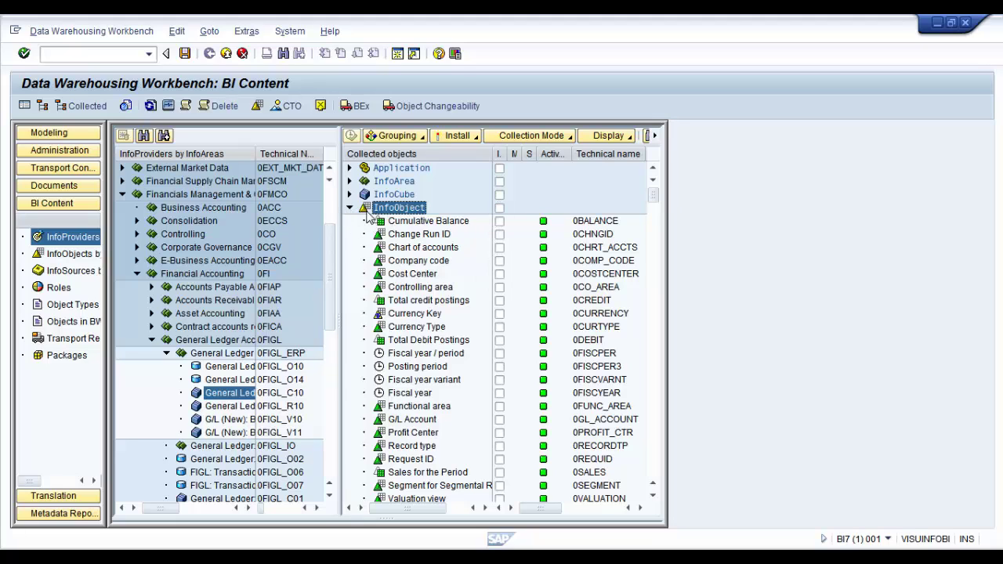
pyautogui.click(349, 209)
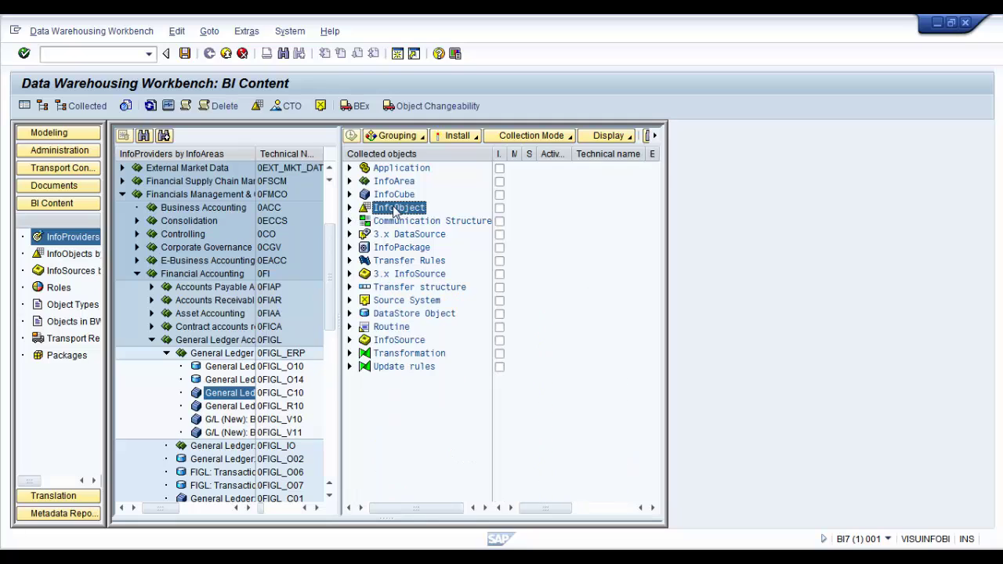
pyautogui.click(350, 209)
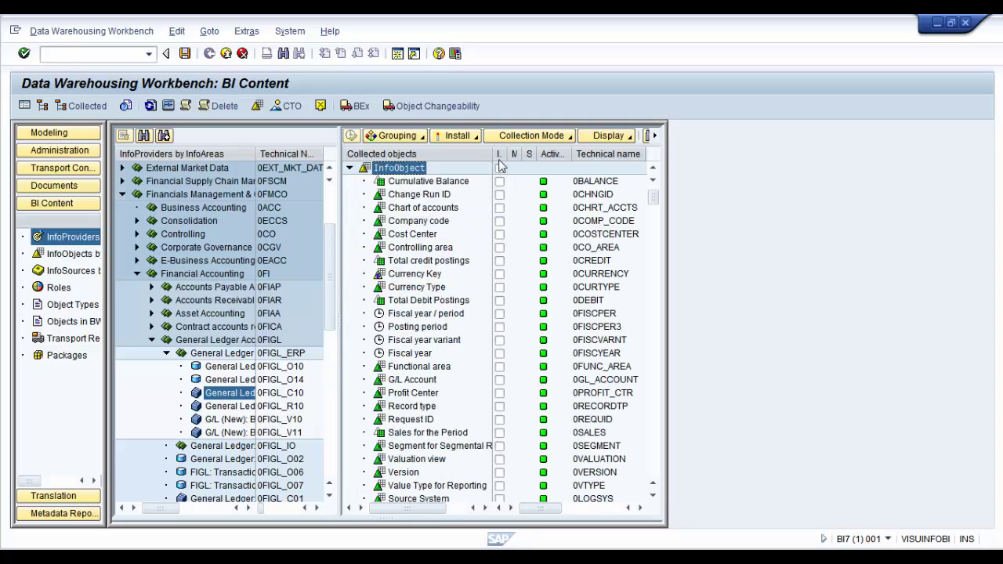
# Mark the Communication Structure and 3.x DataSource groups as Do Not Install Any Below
pyautogui.click(350, 169)
pyautogui.click(399, 222)
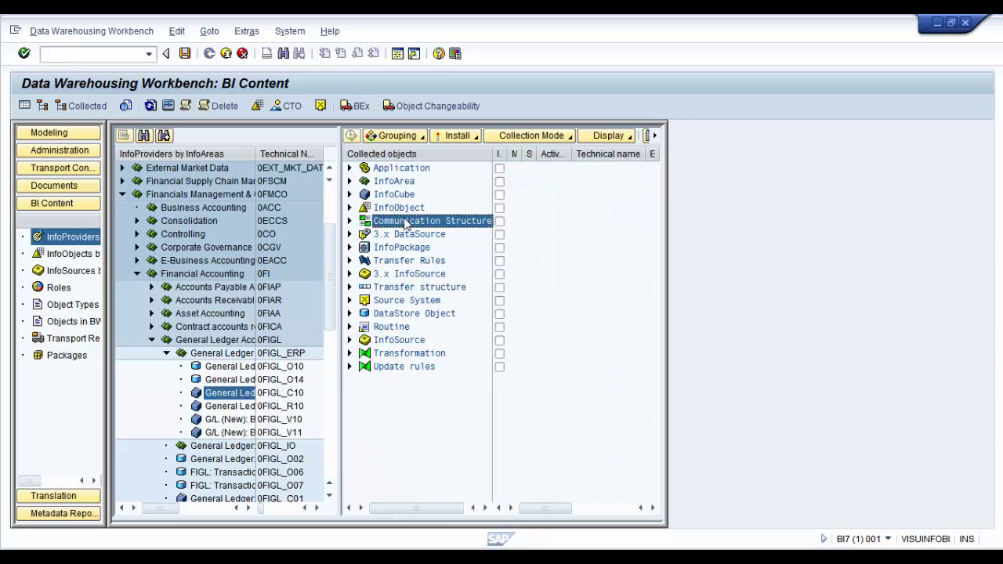
pyautogui.click(349, 221)
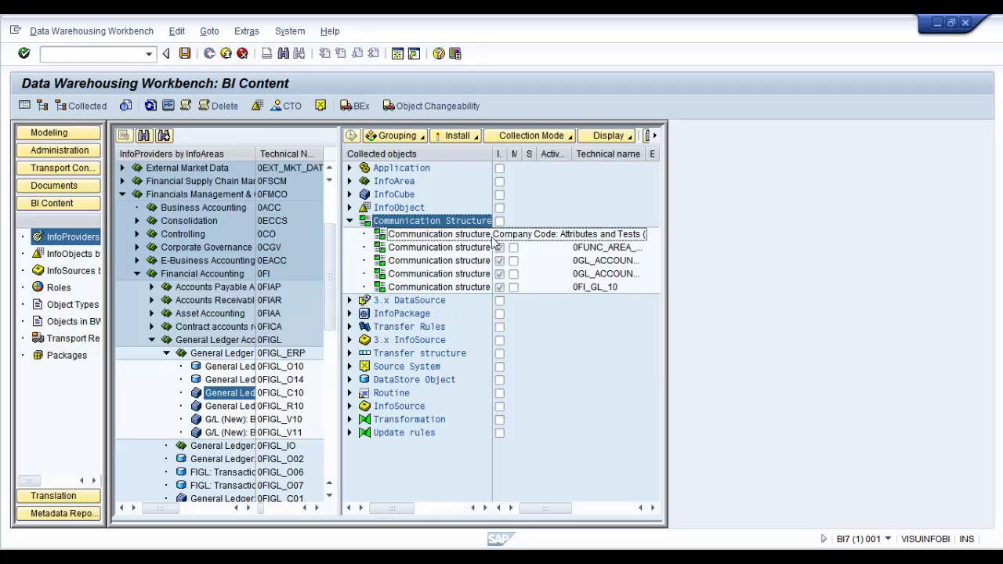
pyautogui.click(350, 221)
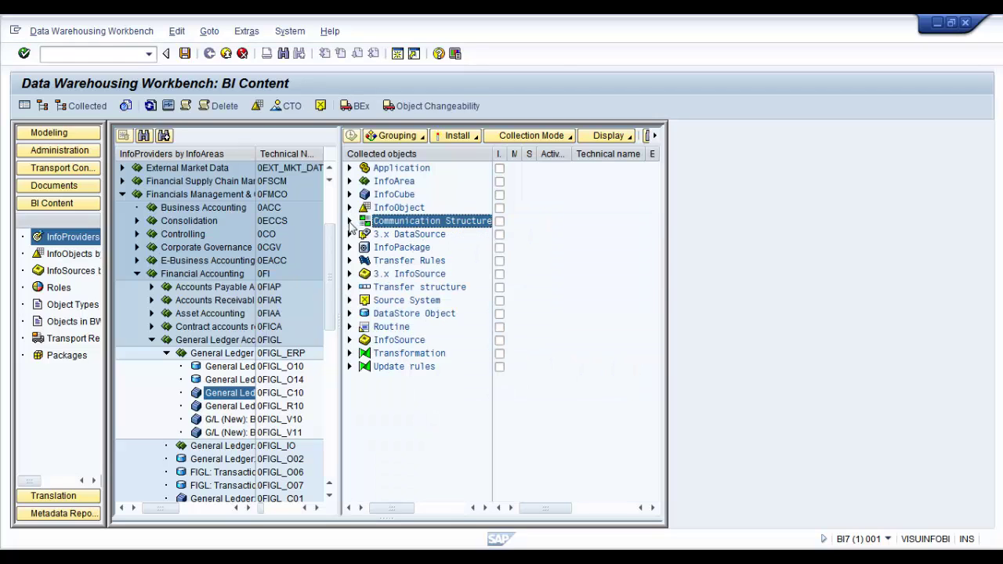
pyautogui.rightClick(414, 223)
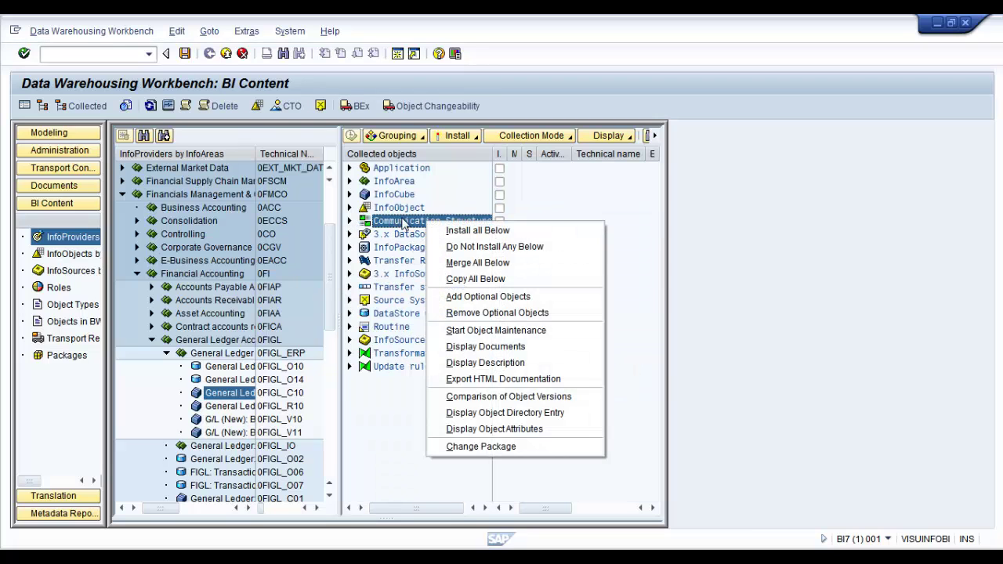
pyautogui.click(525, 247)
pyautogui.click(410, 235)
pyautogui.rightClick(414, 240)
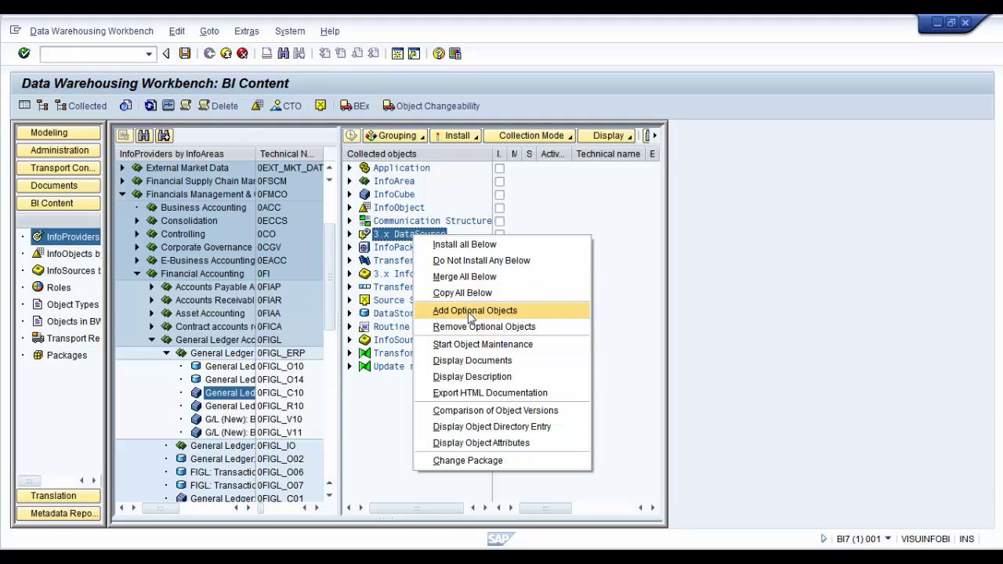
pyautogui.click(477, 260)
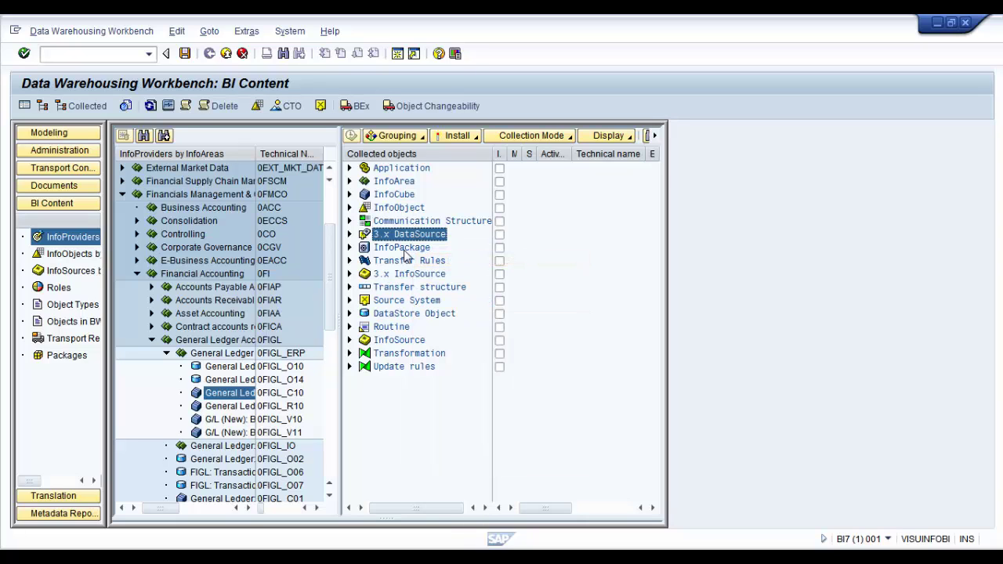
# Exclude the InfoPackage, Transfer Rules and 3.x InfoSource groups from installation
pyautogui.click(405, 249)
pyautogui.rightClick(404, 249)
pyautogui.click(467, 269)
pyautogui.click(400, 263)
pyautogui.rightClick(400, 264)
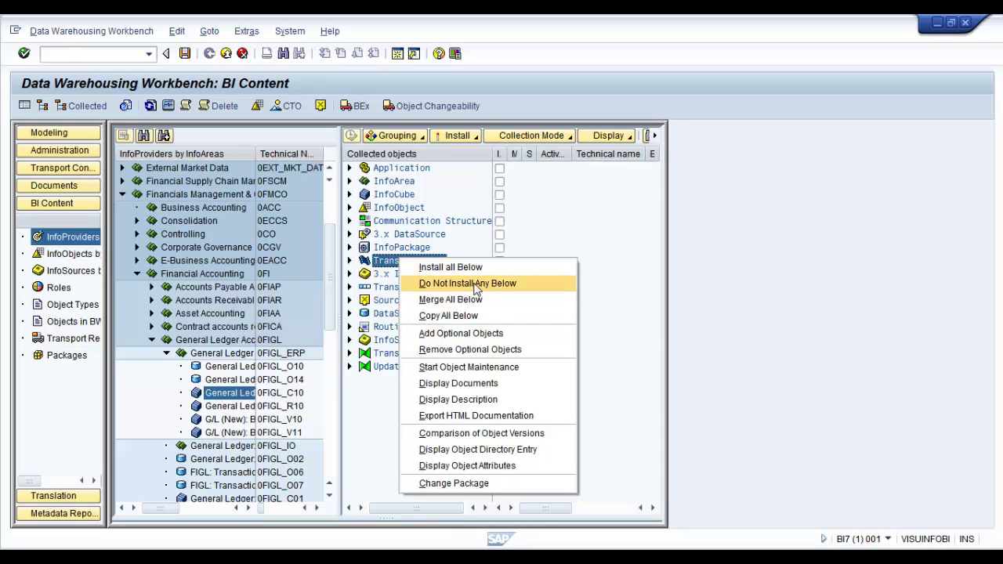
pyautogui.click(475, 283)
pyautogui.click(397, 276)
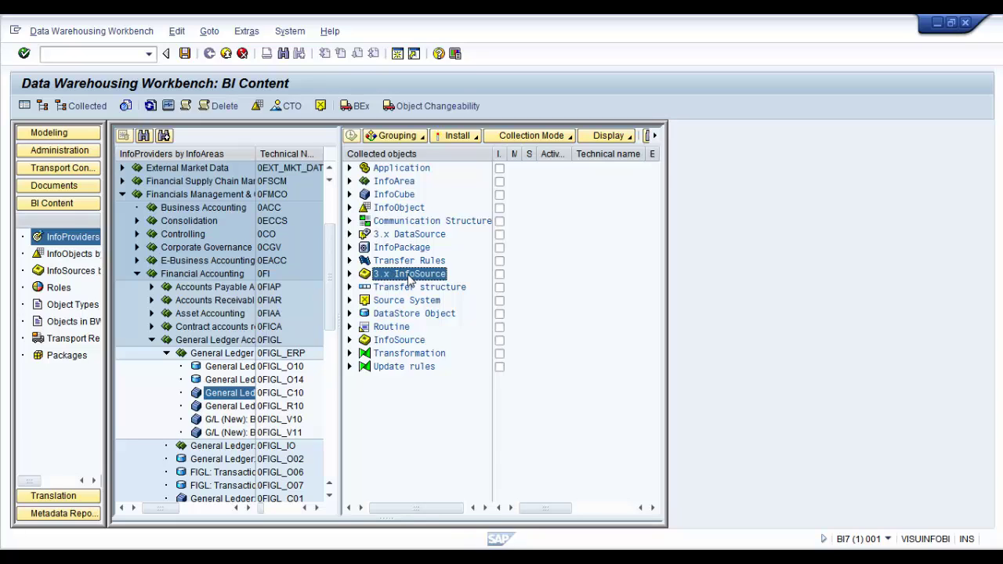
pyautogui.rightClick(409, 278)
pyautogui.click(451, 297)
# Exclude the Transfer structure group and bring up the Source System install options
pyautogui.click(410, 288)
pyautogui.rightClick(412, 288)
pyautogui.click(443, 310)
pyautogui.click(414, 303)
pyautogui.rightClick(417, 301)
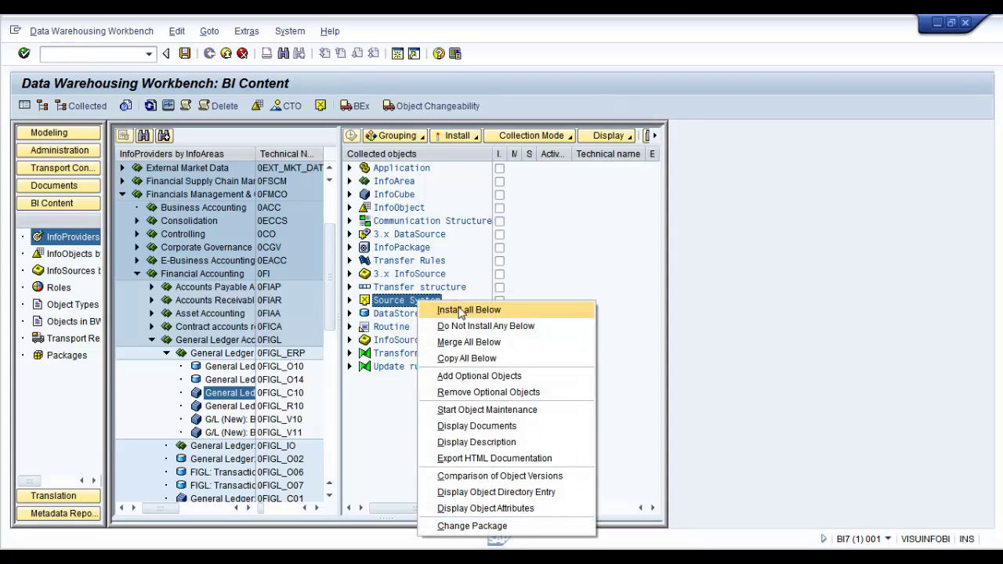
pyautogui.click(350, 303)
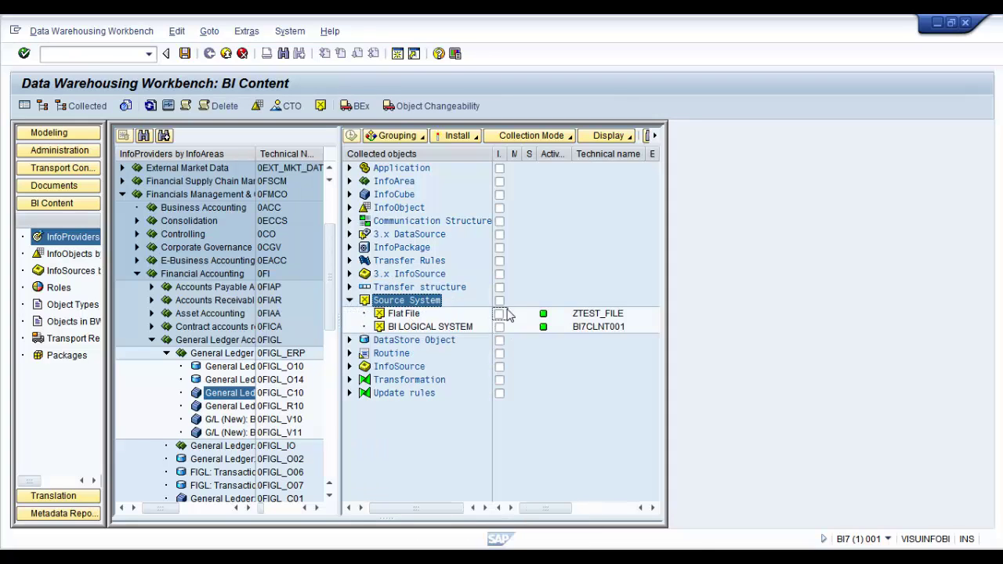
pyautogui.click(351, 301)
pyautogui.click(409, 316)
pyautogui.click(350, 313)
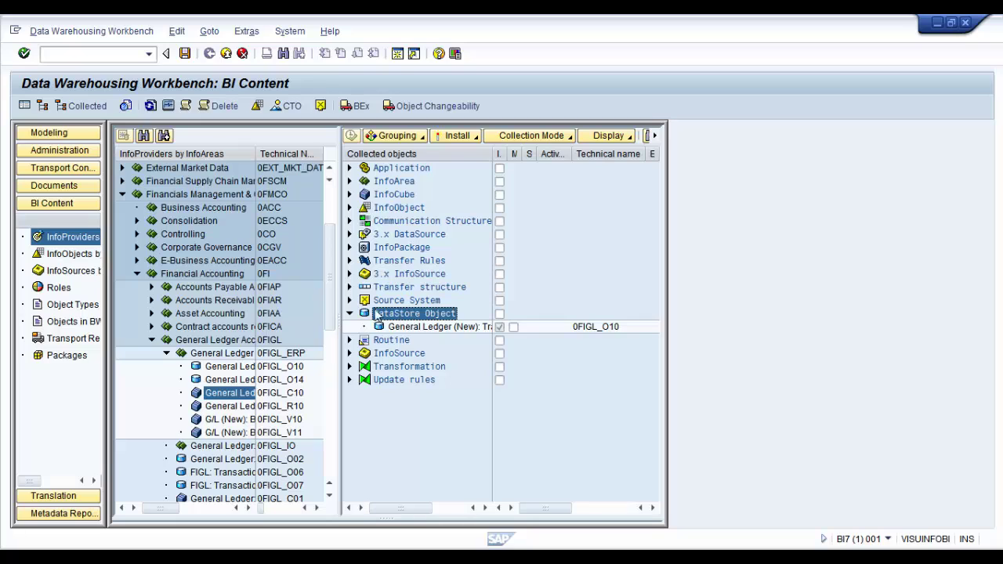
pyautogui.click(349, 315)
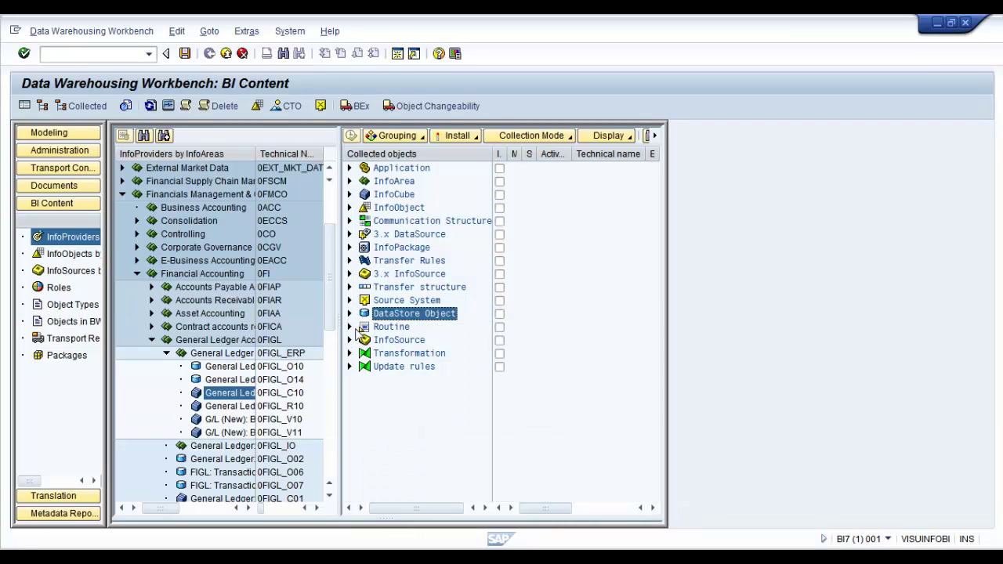
pyautogui.click(350, 328)
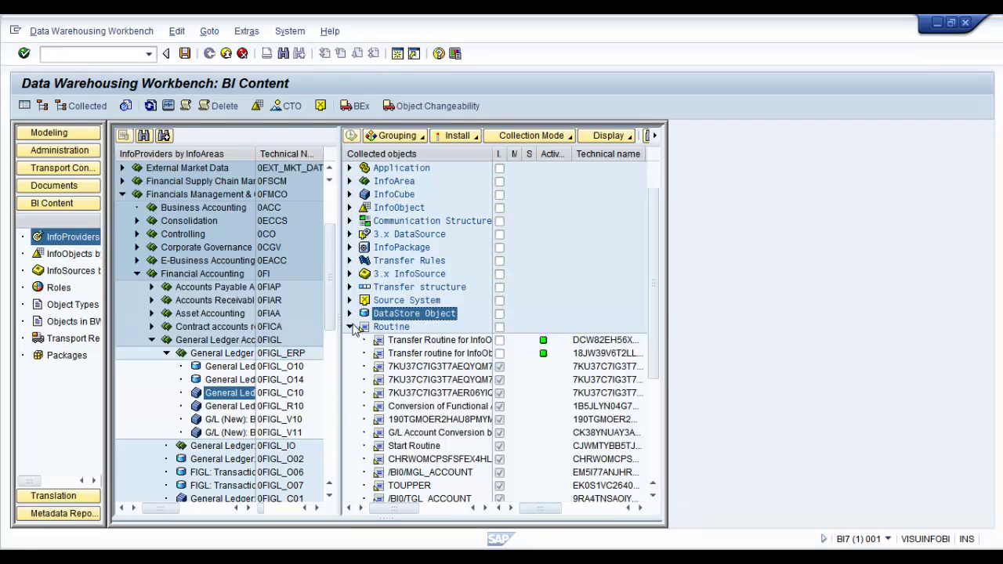
pyautogui.click(350, 328)
pyautogui.click(390, 329)
pyautogui.rightClick(390, 333)
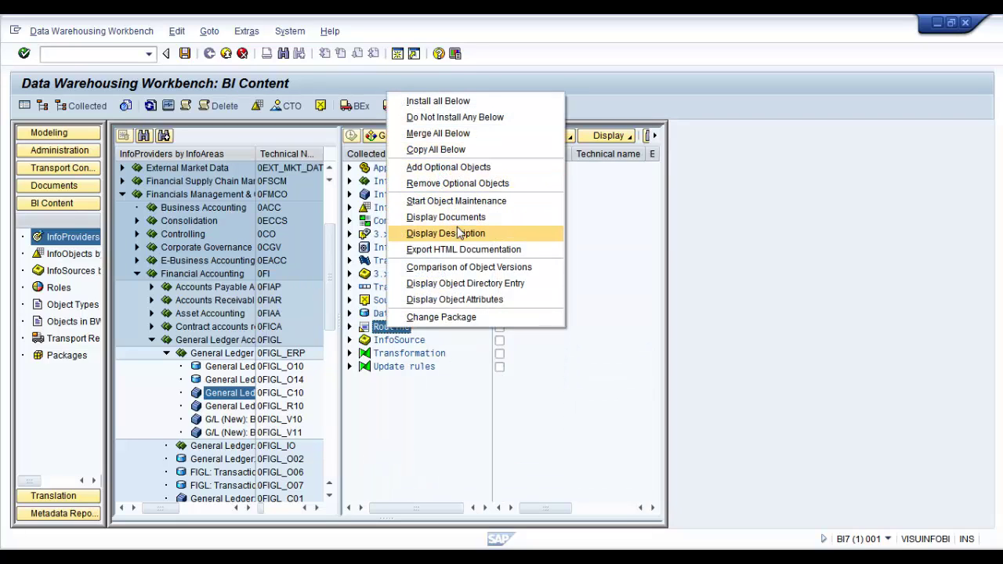
pyautogui.click(351, 329)
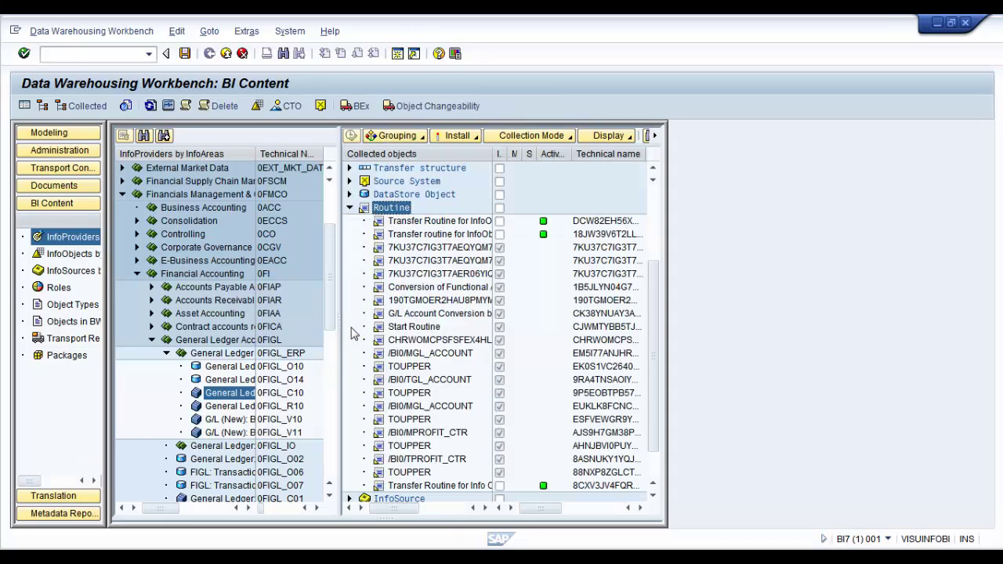
pyautogui.click(434, 317)
pyautogui.scroll(2, 416, 341)
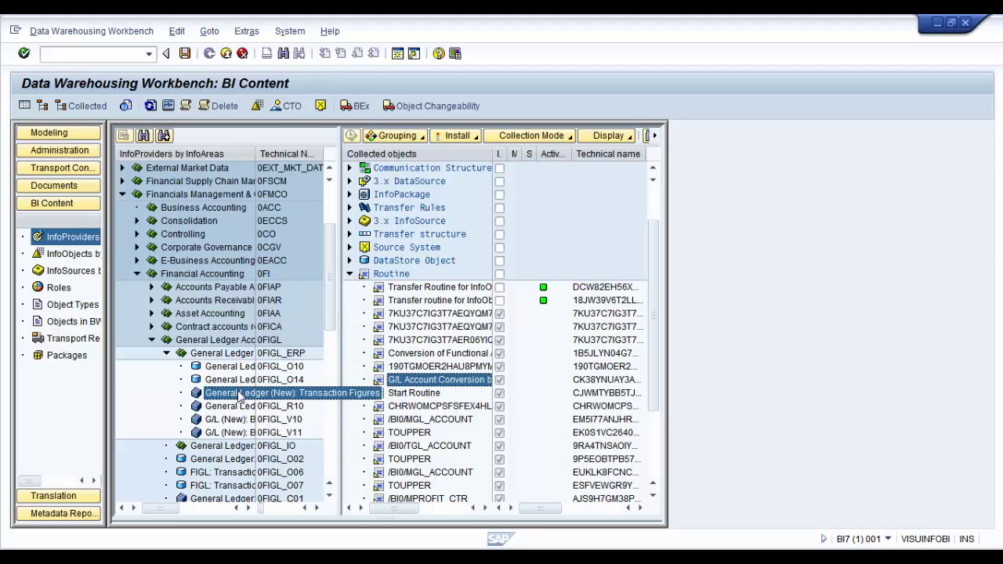
# Set Routine, InfoSource, Transformation and Update rules to Do Not Install Any Below
pyautogui.click(349, 274)
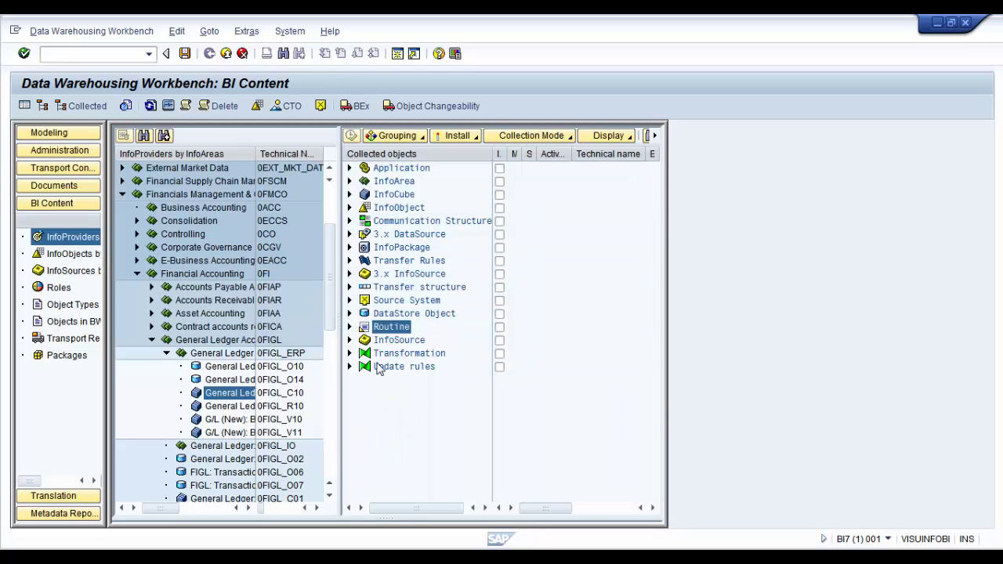
pyautogui.rightClick(379, 330)
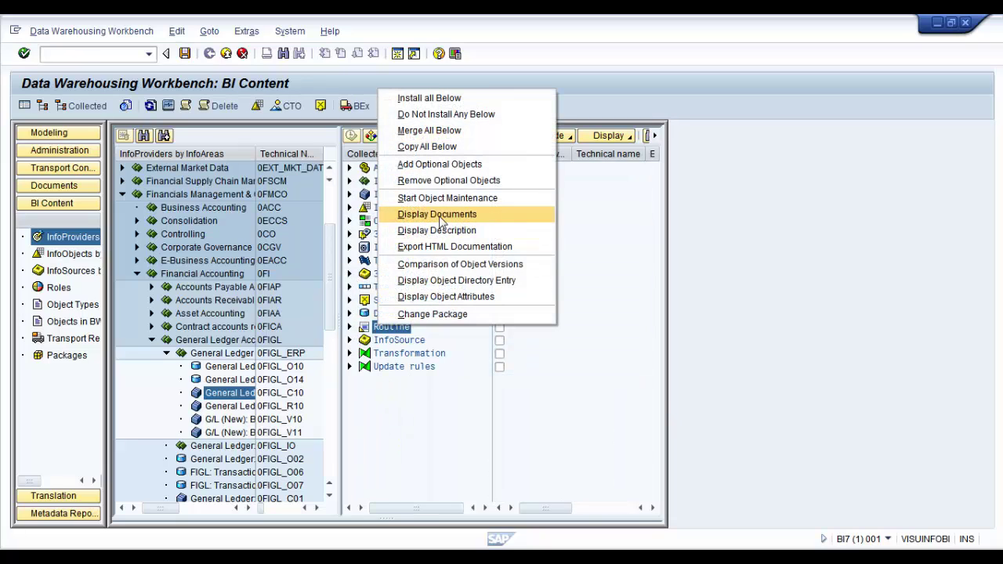
pyautogui.click(447, 115)
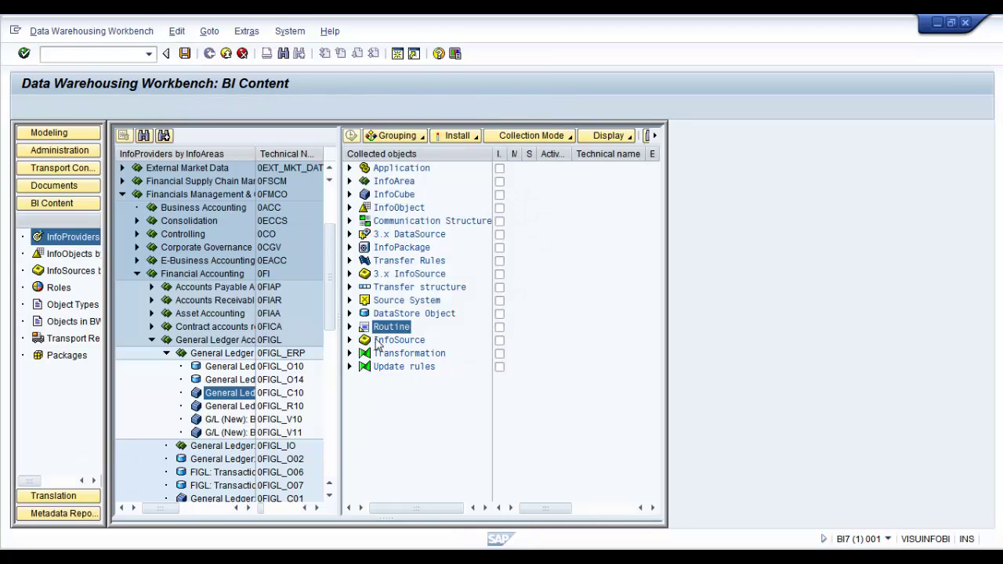
pyautogui.click(400, 338)
pyautogui.rightClick(399, 336)
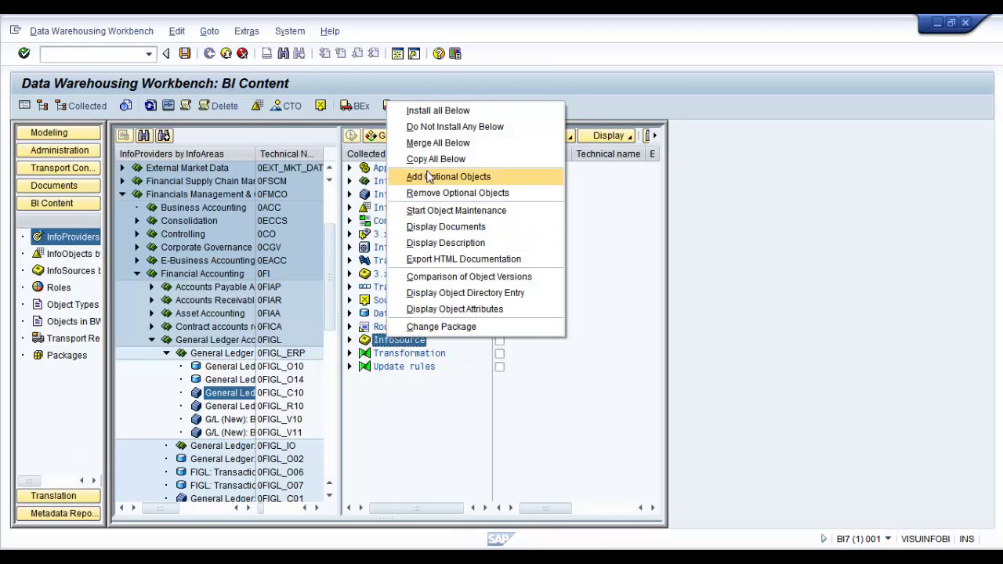
pyautogui.click(439, 126)
pyautogui.click(399, 353)
pyautogui.rightClick(399, 357)
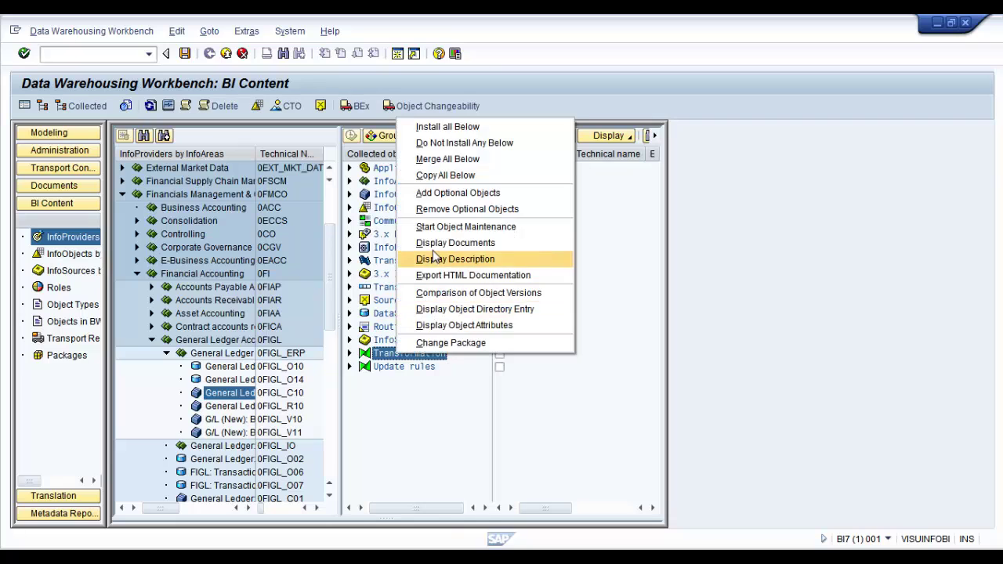
pyautogui.click(439, 142)
pyautogui.click(396, 367)
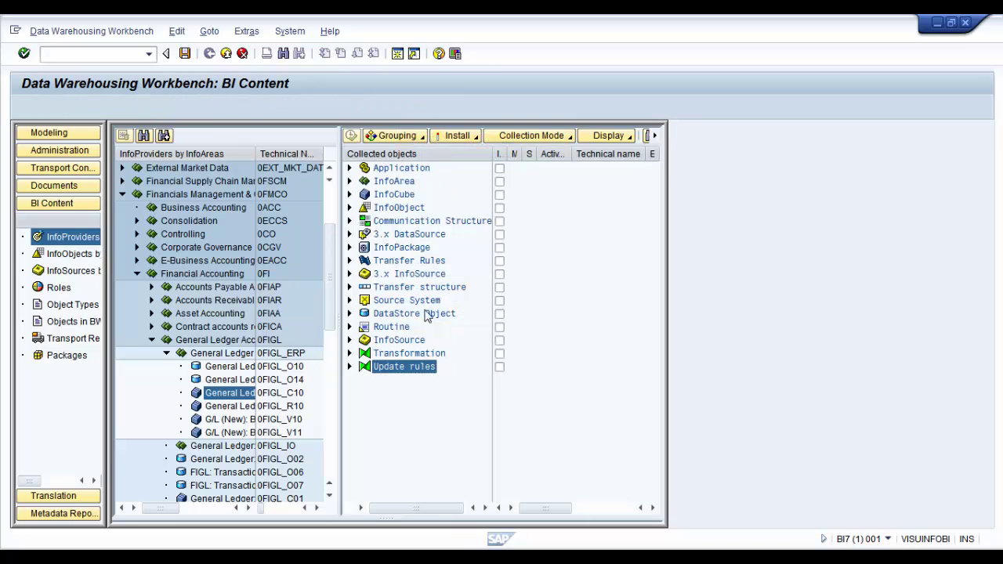
pyautogui.rightClick(396, 367)
pyautogui.click(447, 155)
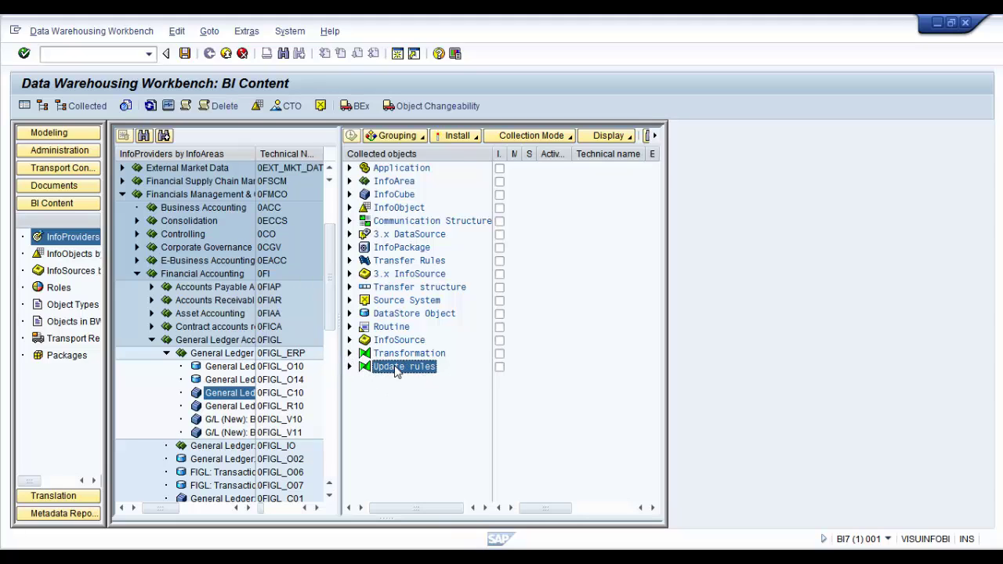
# Check the collected transformation and update rules, leaving both groups collapsed
pyautogui.click(350, 353)
pyautogui.click(349, 353)
pyautogui.click(351, 354)
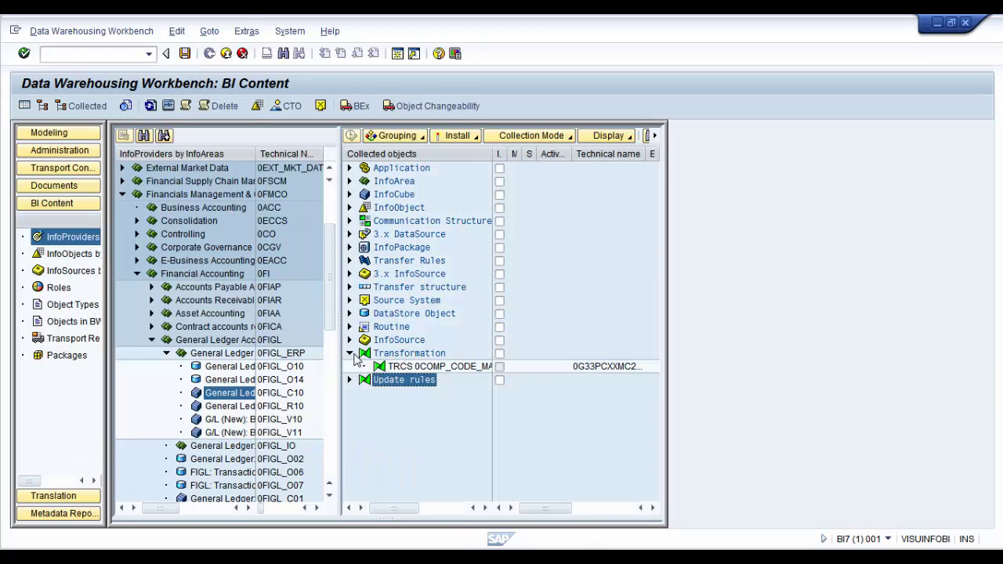
pyautogui.click(351, 354)
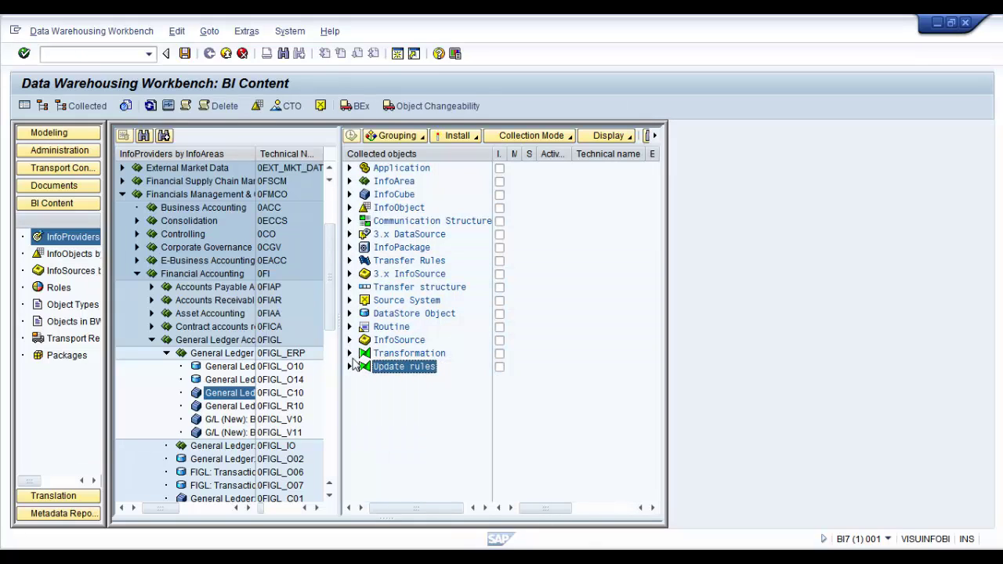
pyautogui.click(350, 368)
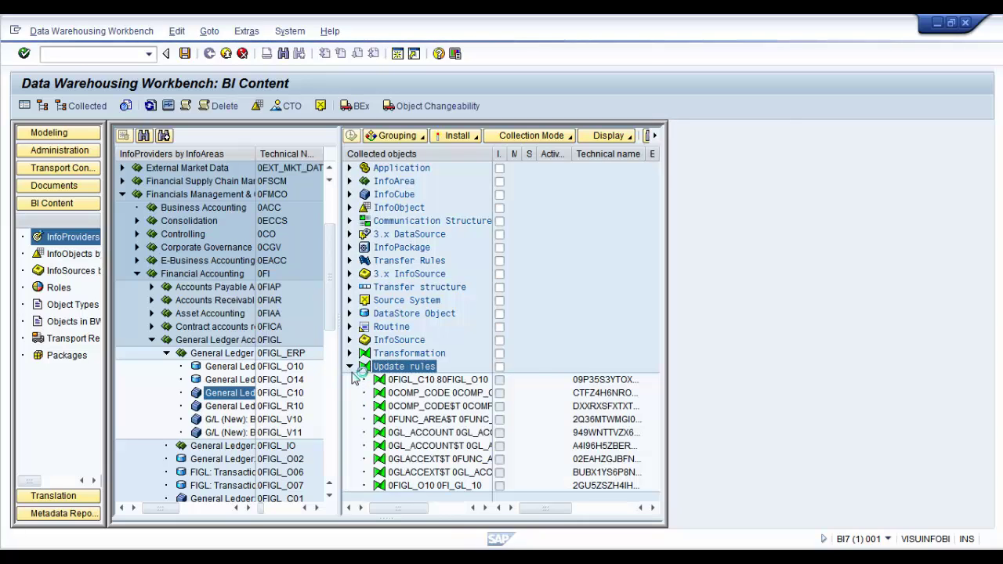
pyautogui.click(350, 369)
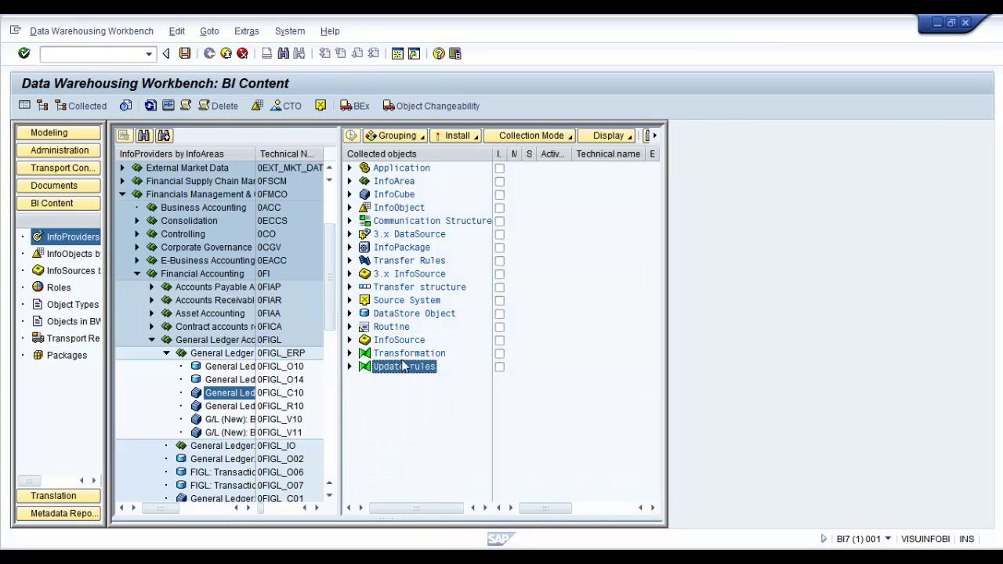
pyautogui.click(396, 358)
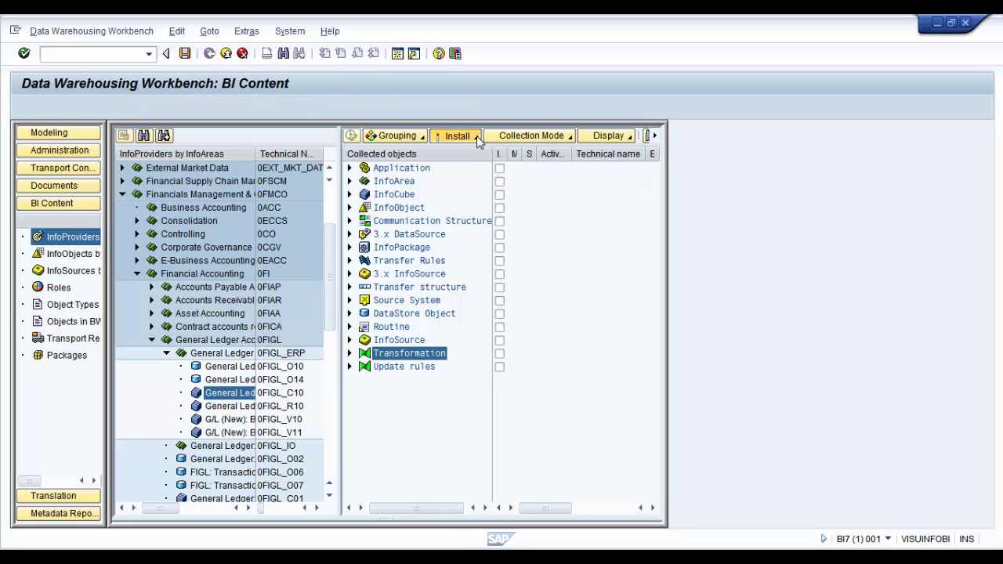
# Simulate installing the collected content, review the simulation log, then start the real installation
pyautogui.click(474, 136)
pyautogui.click(497, 159)
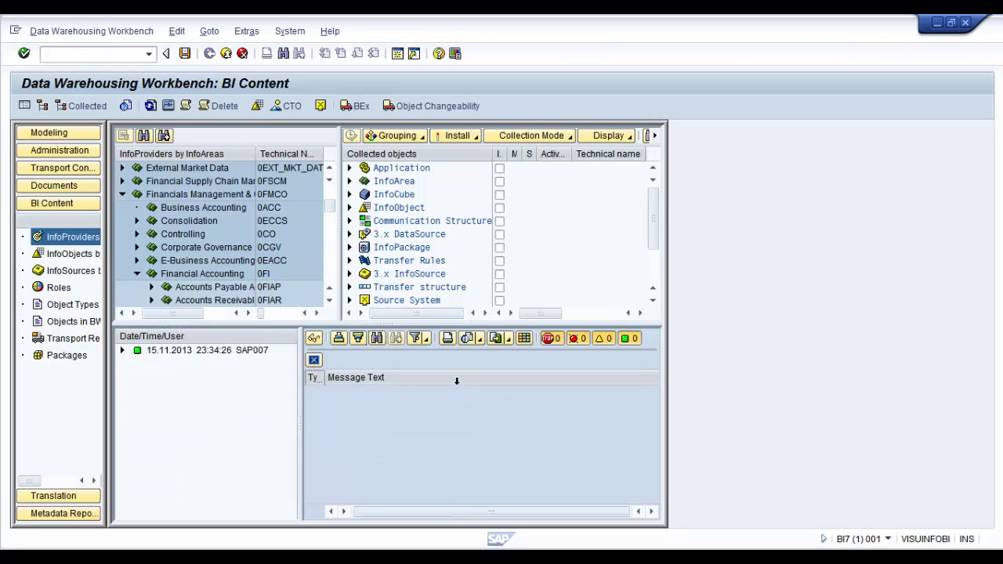
pyautogui.click(122, 350)
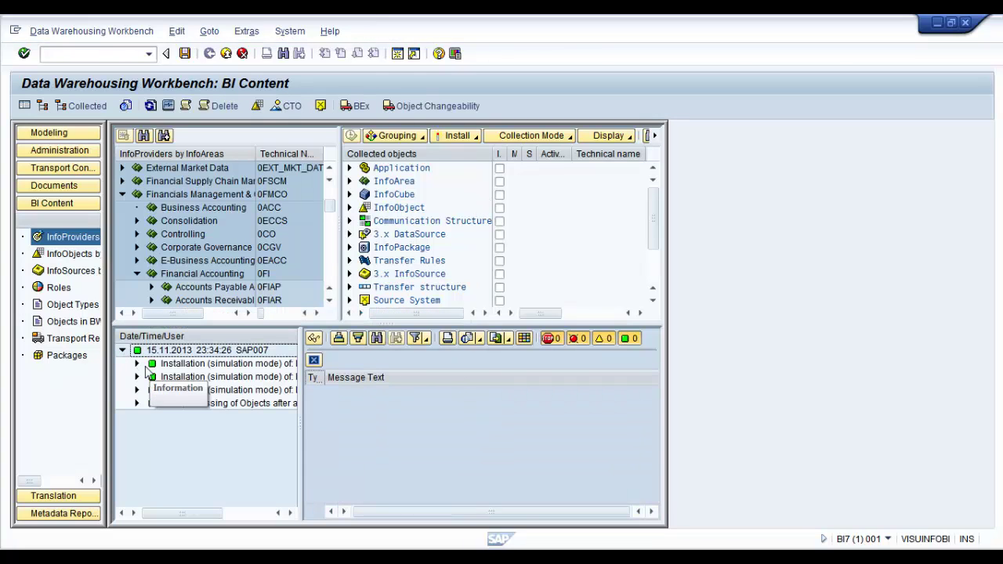
pyautogui.click(138, 364)
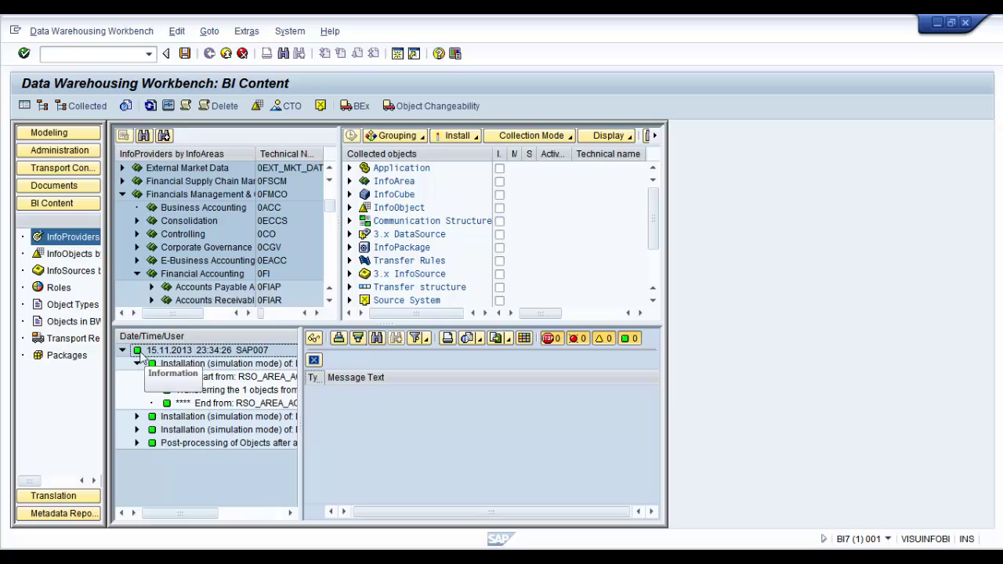
pyautogui.click(122, 350)
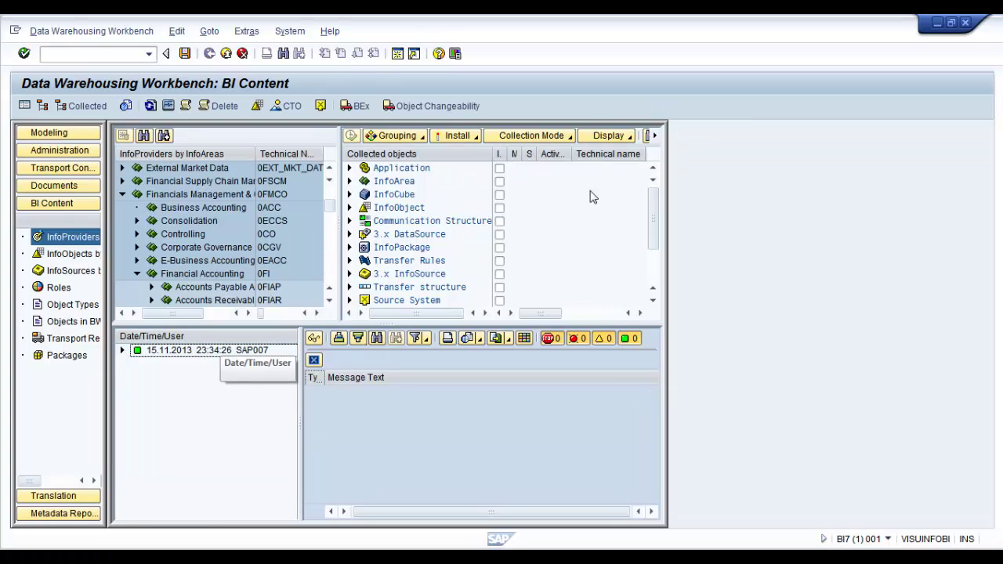
pyautogui.click(475, 138)
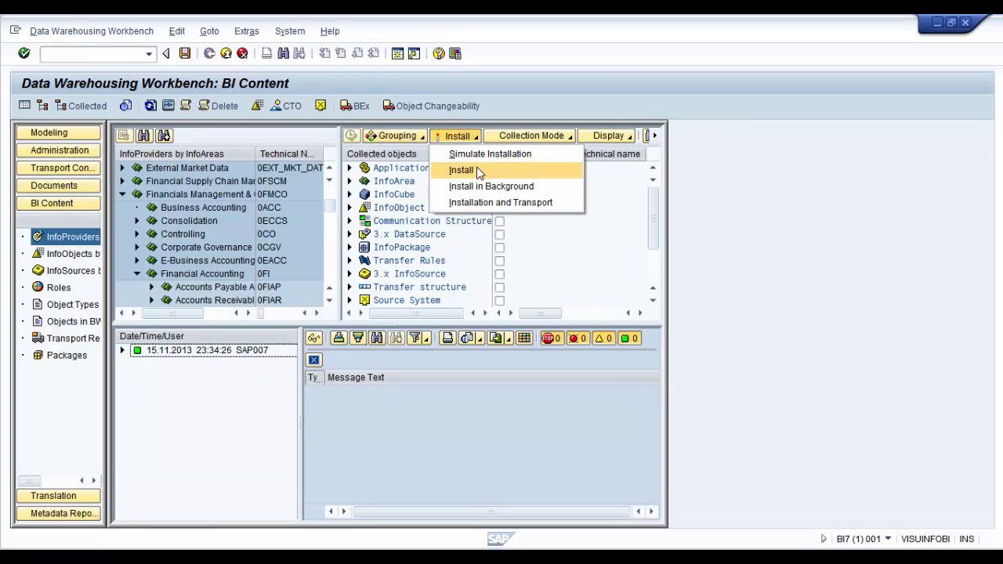
pyautogui.click(480, 171)
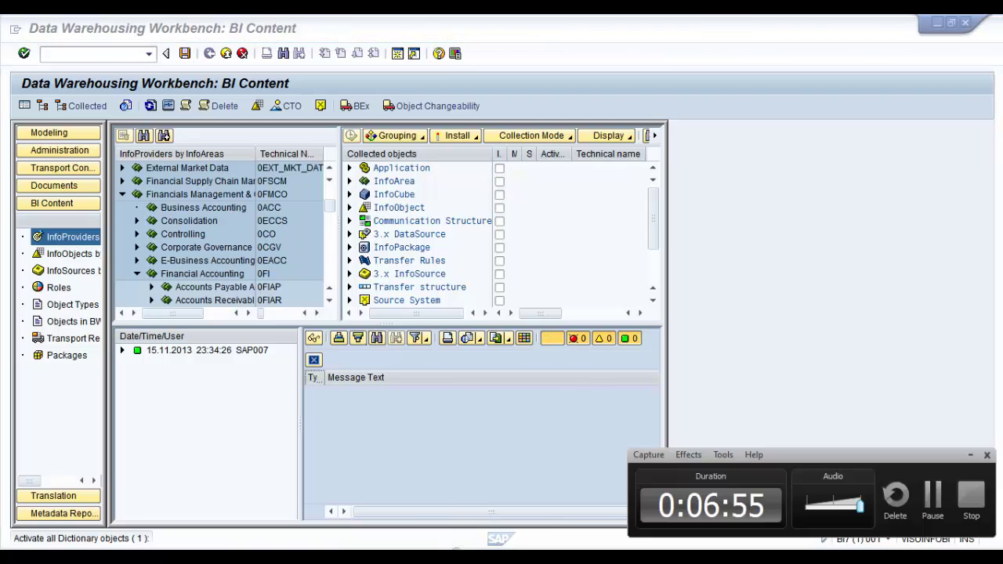
# Expand the installation log down to the DataStore Object activation and post-processing details
pyautogui.click(970, 455)
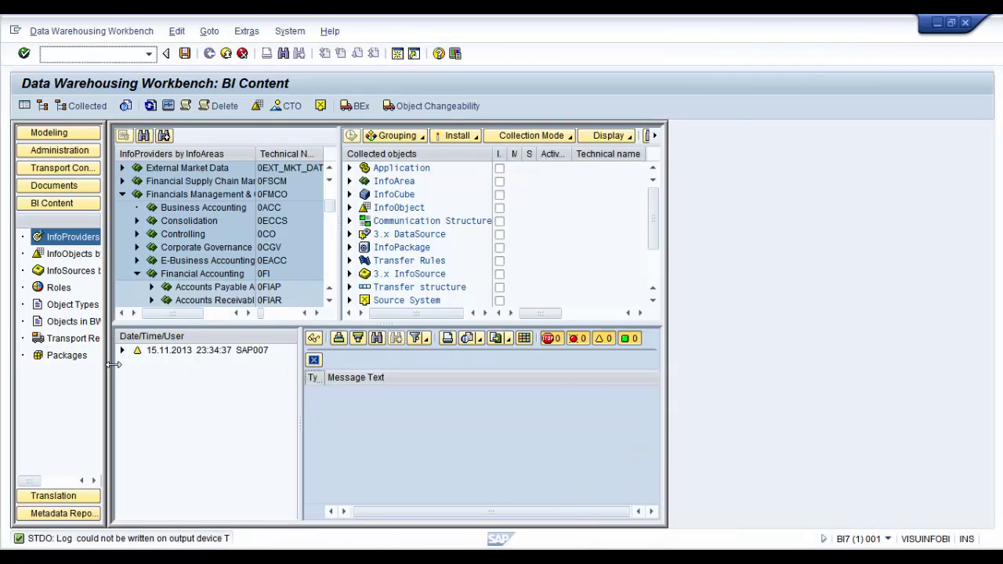
pyautogui.click(149, 354)
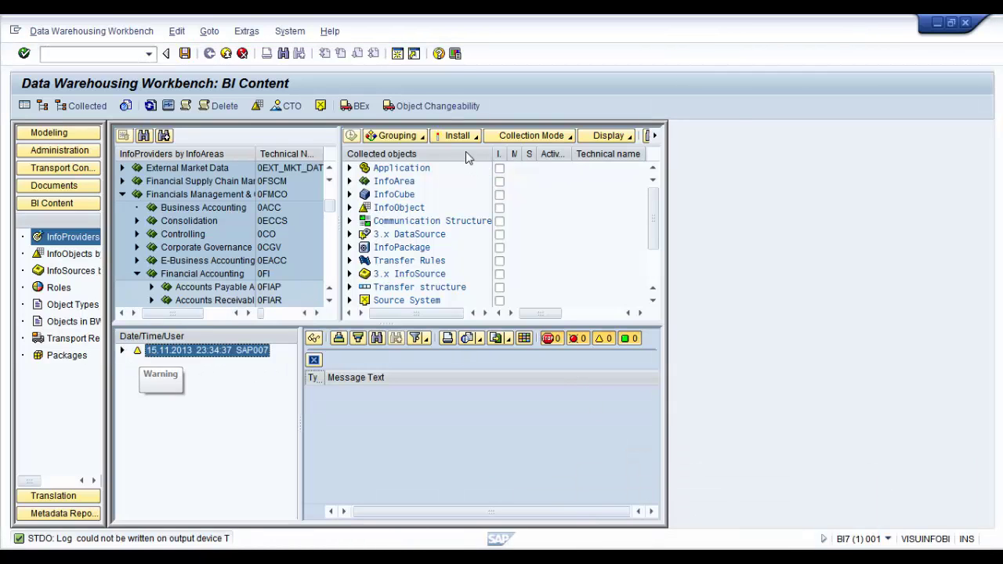
pyautogui.click(121, 351)
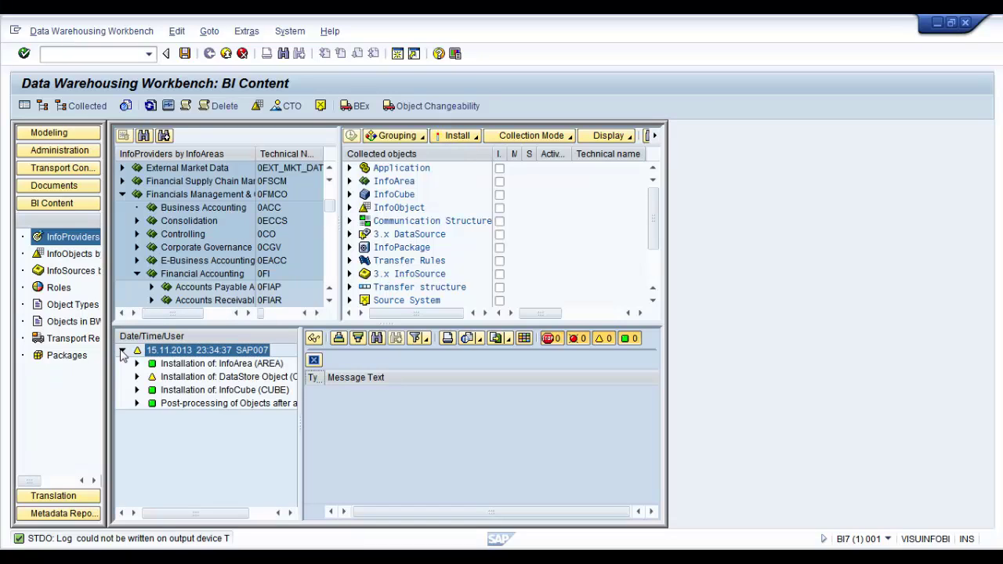
pyautogui.click(137, 377)
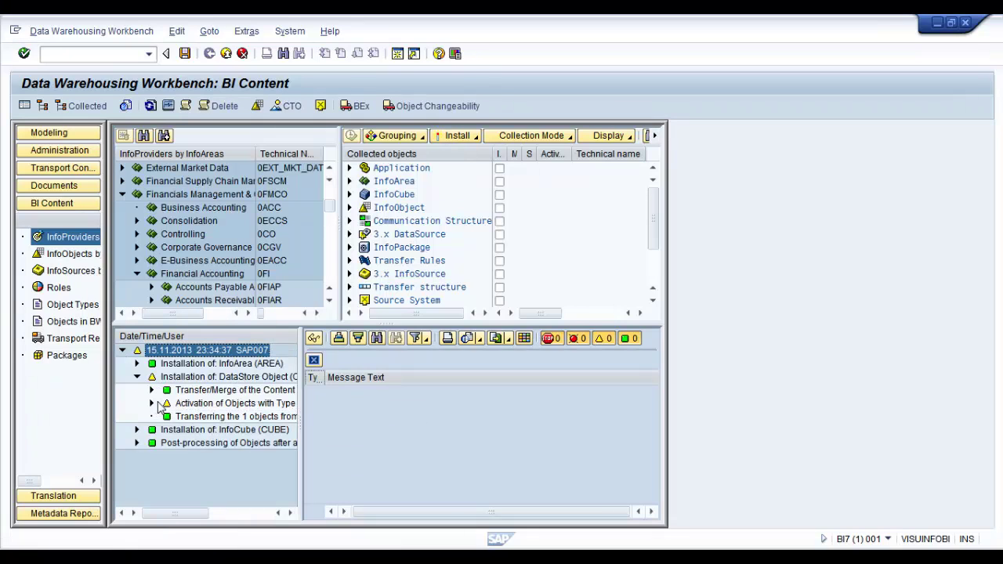
pyautogui.click(151, 403)
pyautogui.click(166, 443)
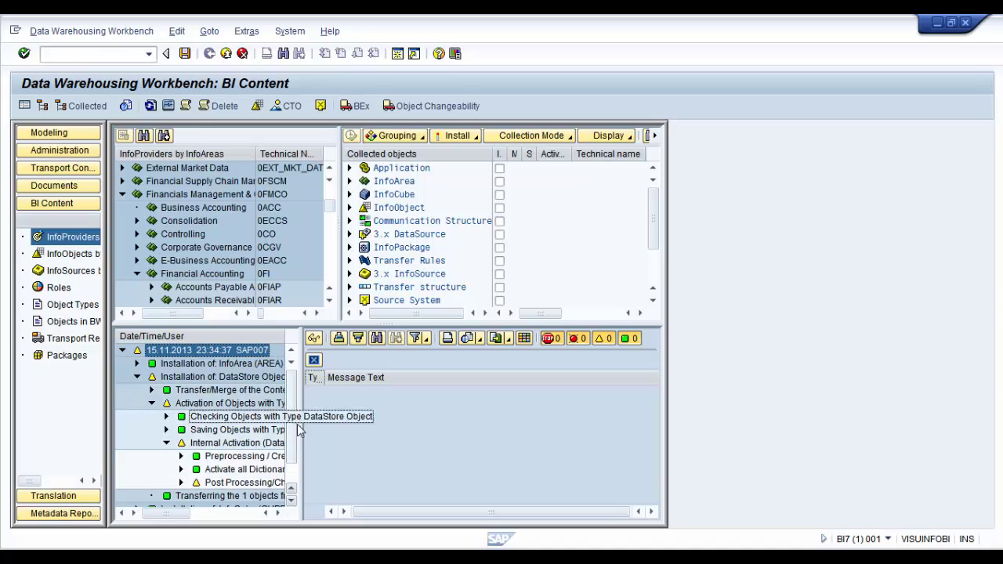
pyautogui.moveTo(307, 436); pyautogui.dragTo(519, 438)
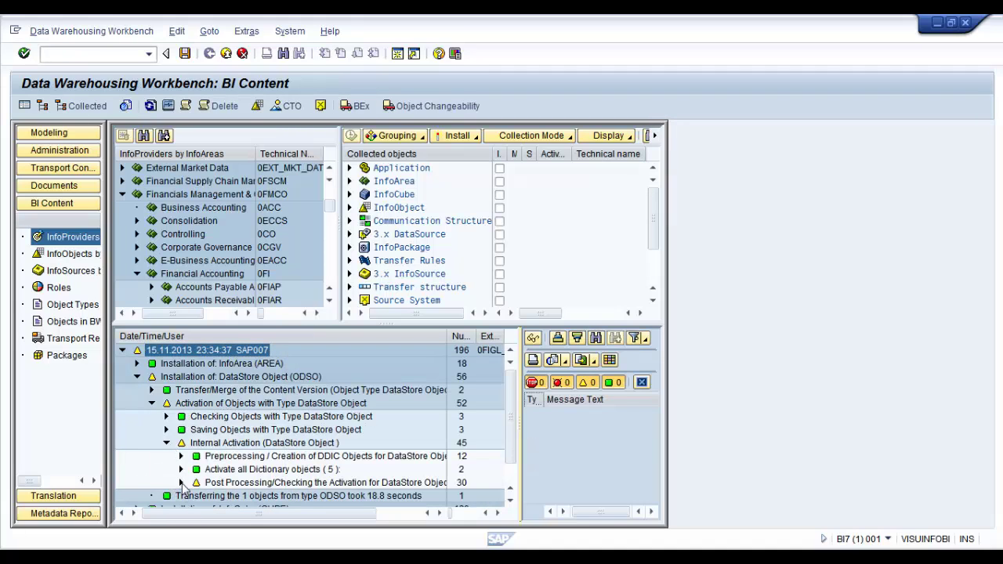
pyautogui.click(181, 483)
# Review the export DataSource creation messages, then collapse the log to its top entry
pyautogui.scroll(-2, 376, 455)
pyautogui.click(196, 443)
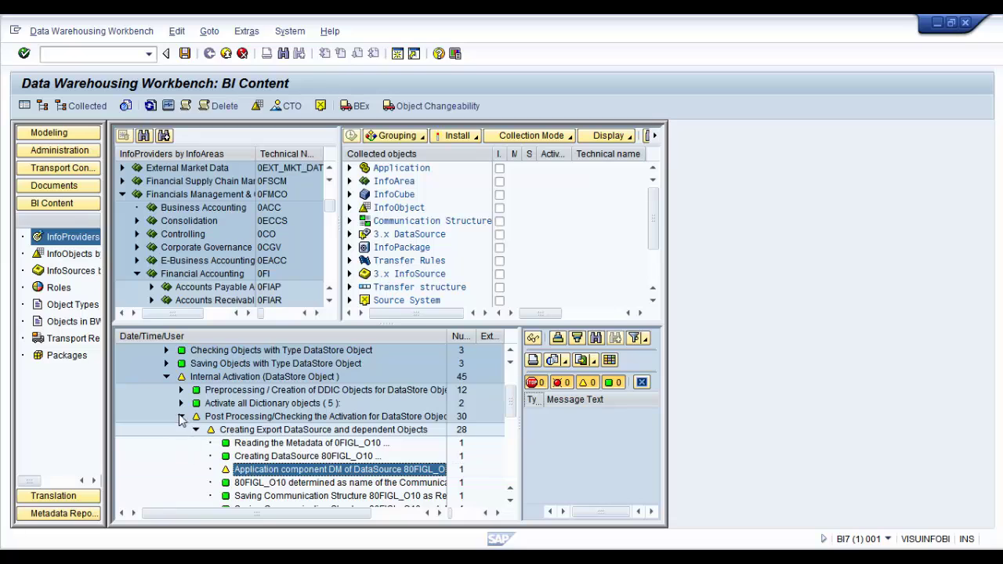
pyautogui.click(181, 416)
pyautogui.click(152, 377)
pyautogui.click(137, 377)
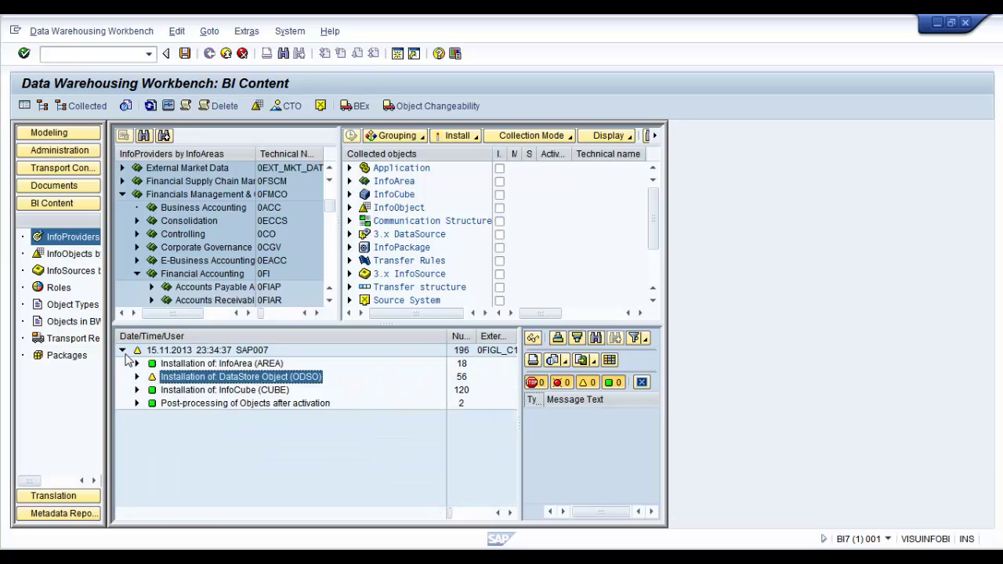
pyautogui.click(123, 351)
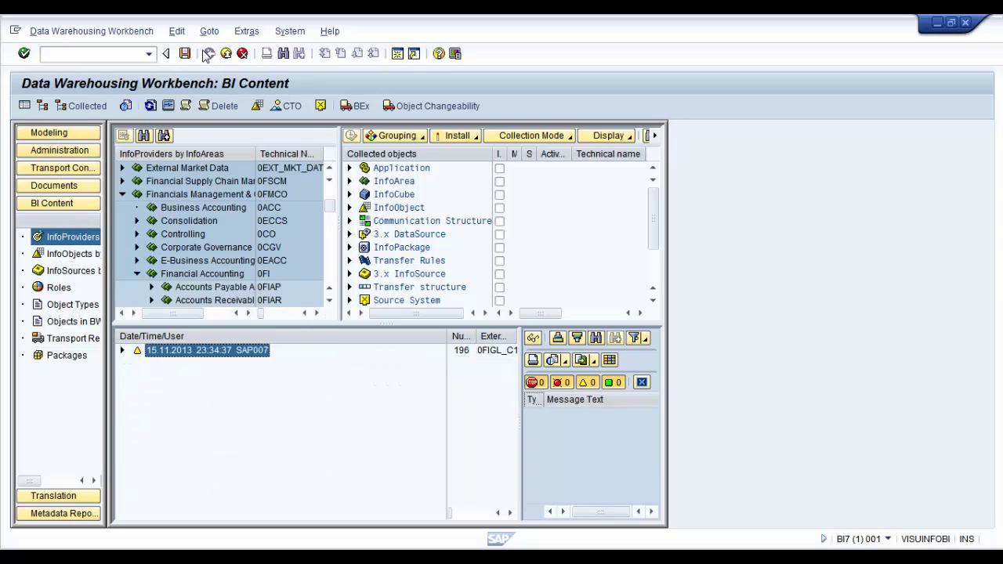
# In Modeling, expand Financials Management & Controlling and refresh the entire InfoProvider tree
pyautogui.click(48, 134)
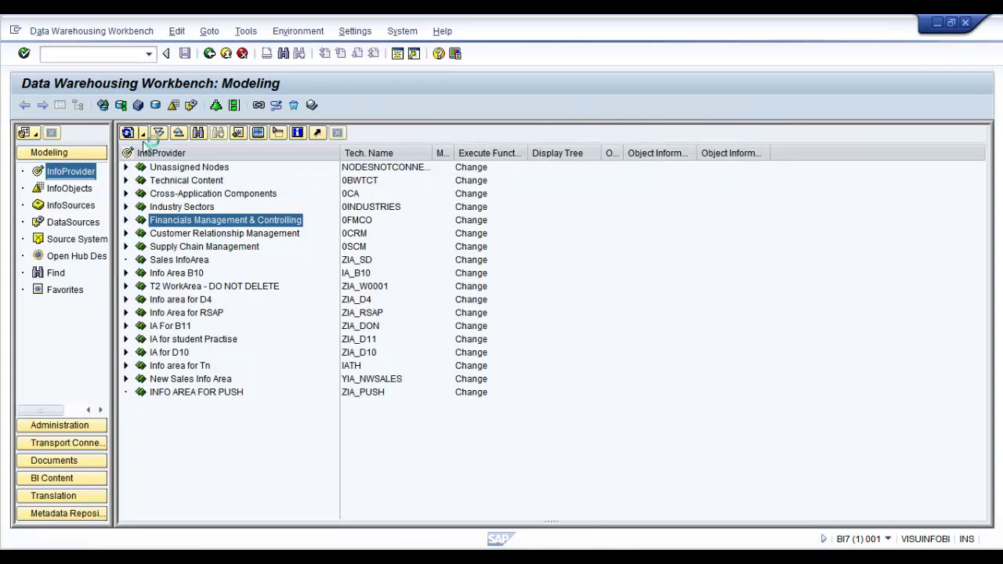
pyautogui.click(88, 174)
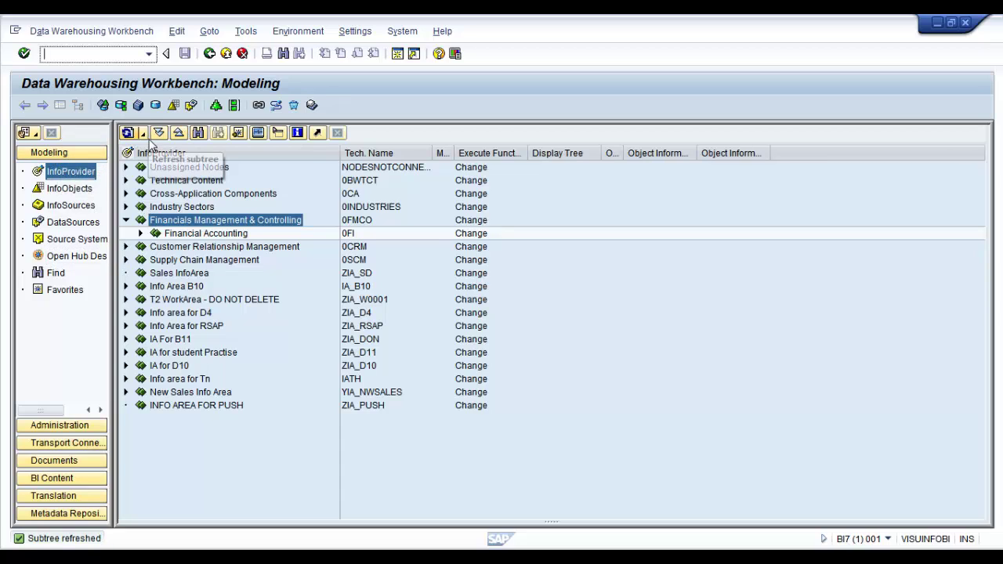
pyautogui.click(143, 133)
pyautogui.click(189, 166)
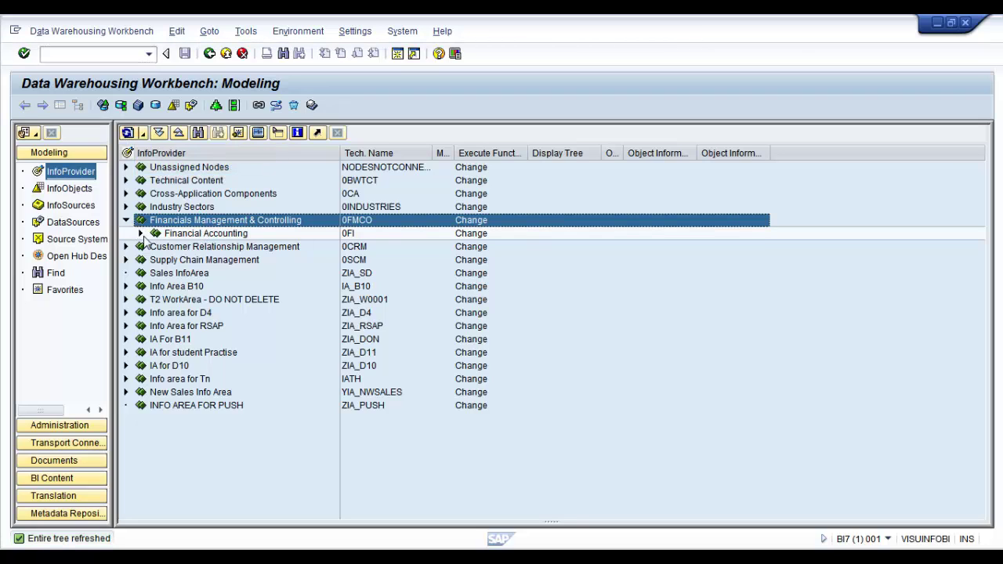
# Expand Financial Accounting > General Ledger Accounting down to General Ledger Accounting (New)
pyautogui.click(140, 233)
pyautogui.click(155, 246)
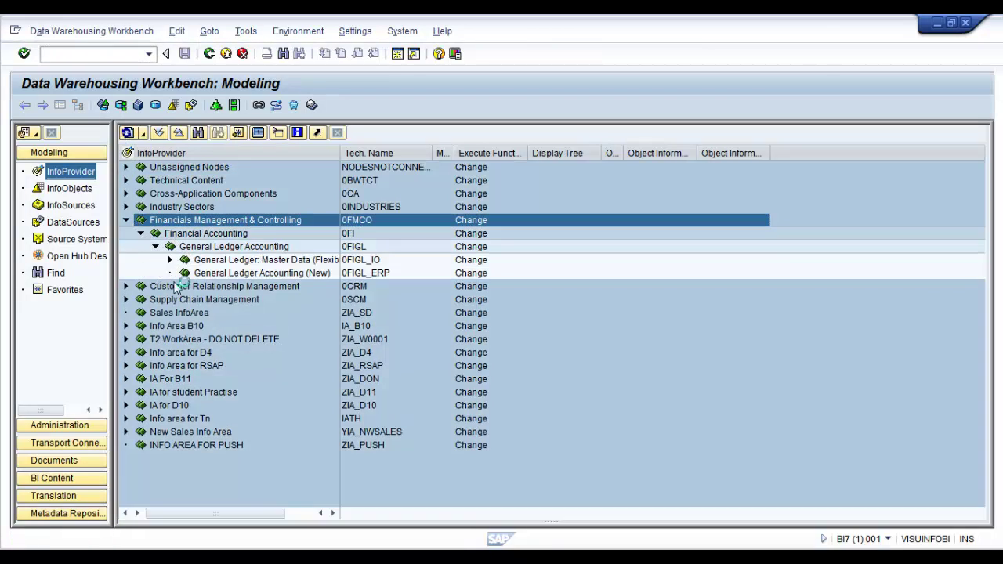
pyautogui.click(170, 259)
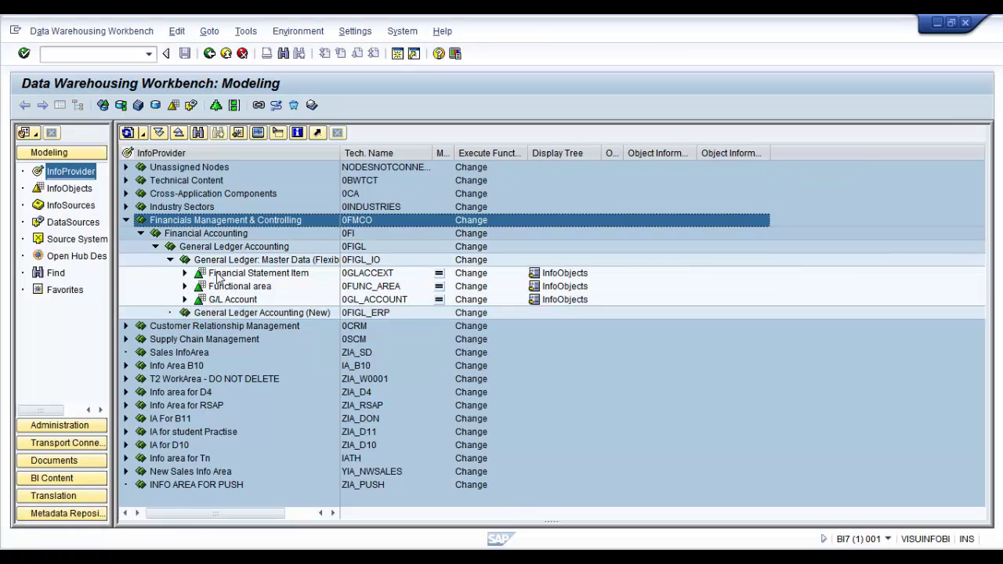
pyautogui.click(232, 276)
pyautogui.click(220, 289)
pyautogui.click(200, 299)
pyautogui.click(220, 289)
pyautogui.click(221, 300)
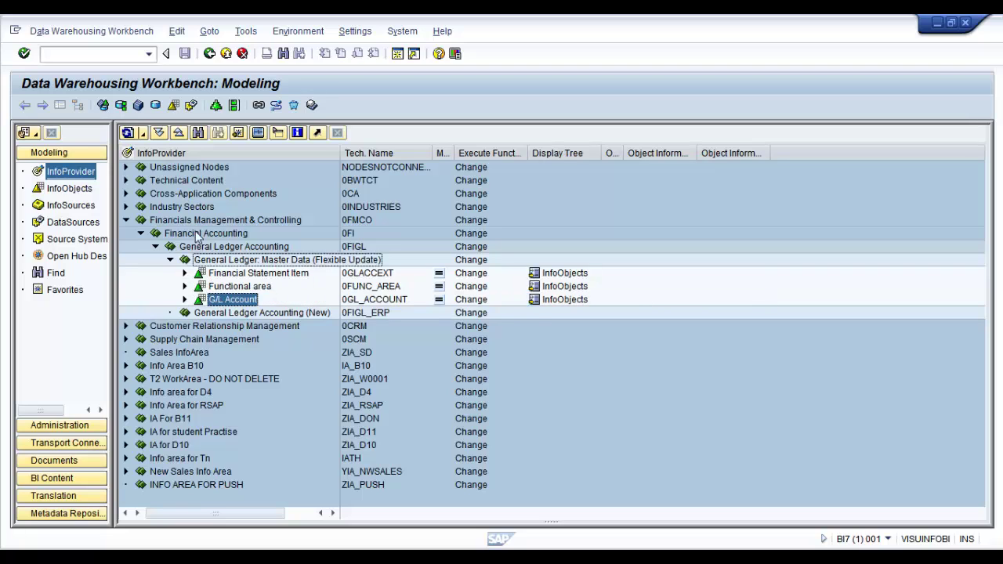
pyautogui.click(213, 314)
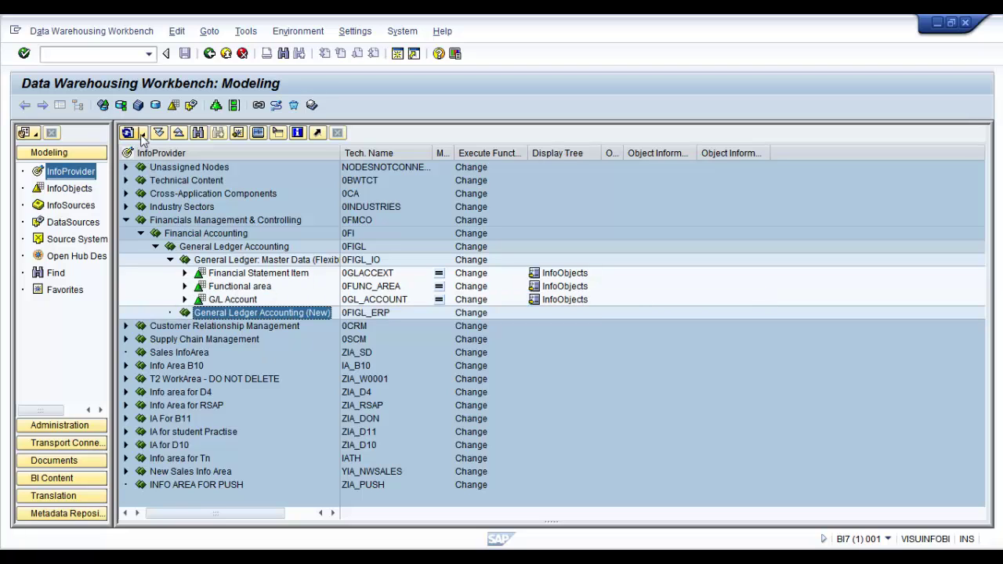
# Refresh the entire InfoProvider tree repeatedly so the newly installed objects appear
pyautogui.click(130, 132)
pyautogui.click(178, 166)
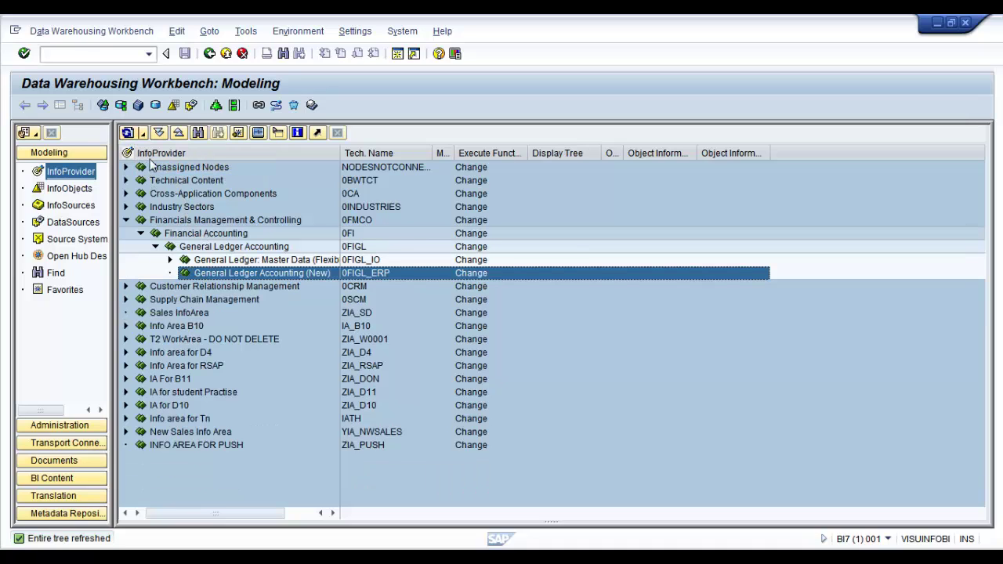
pyautogui.click(142, 133)
pyautogui.click(188, 165)
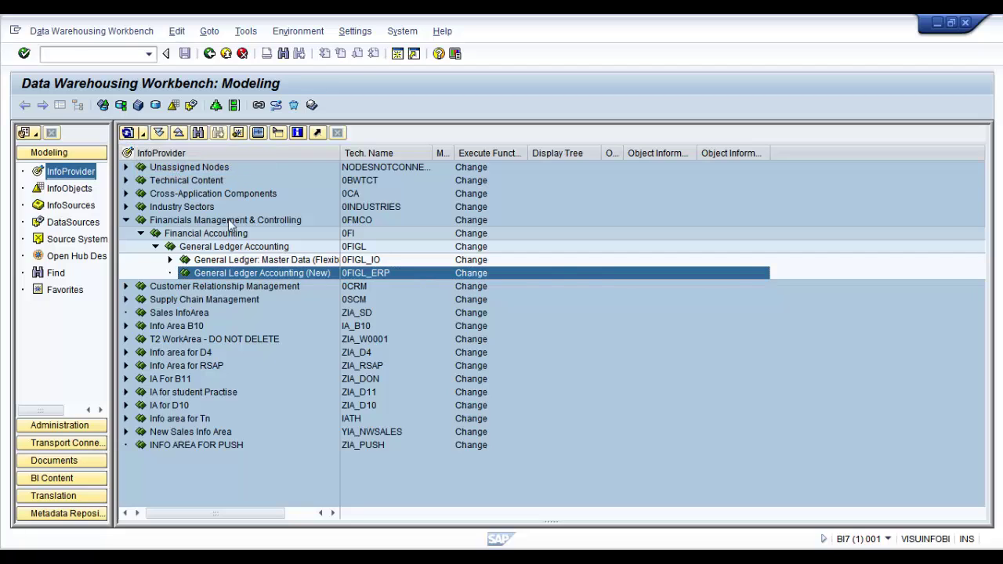
pyautogui.click(144, 134)
pyautogui.click(168, 167)
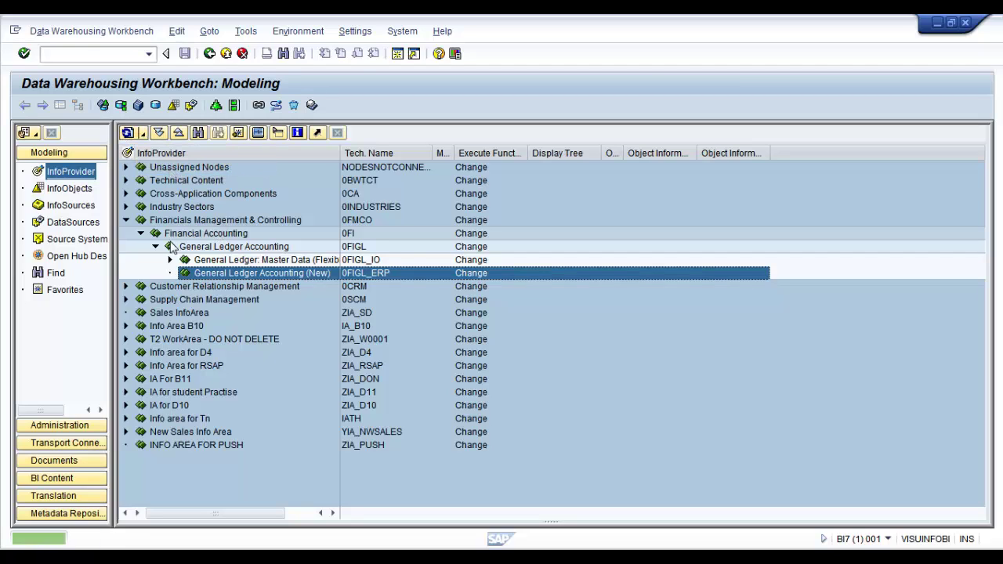
# Expand General Ledger Accounting (New) to reveal InfoCube 0FIGL_C10 and DataStore Object 0FIGL_O10
pyautogui.click(127, 133)
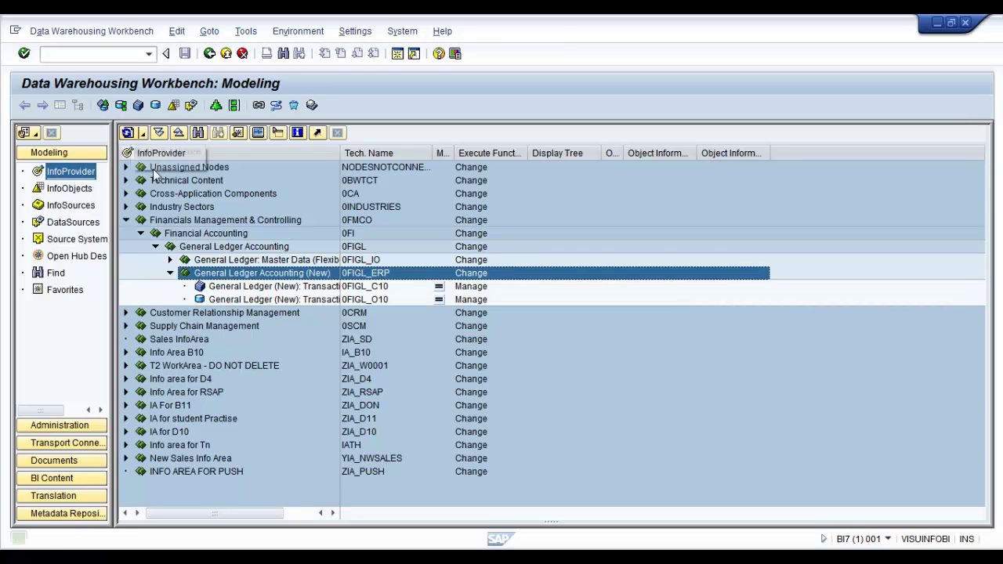
pyautogui.click(235, 286)
pyautogui.click(223, 300)
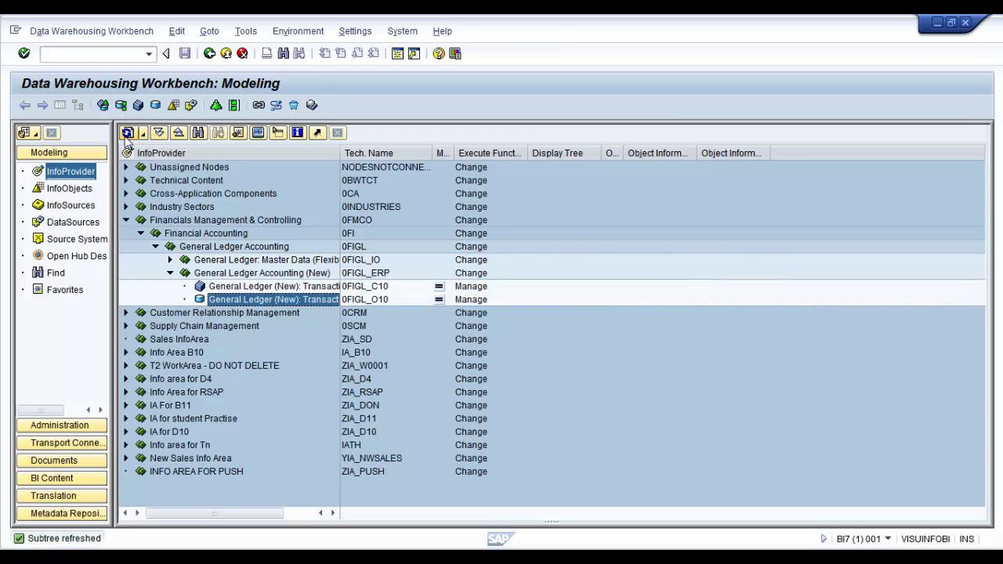
pyautogui.click(128, 132)
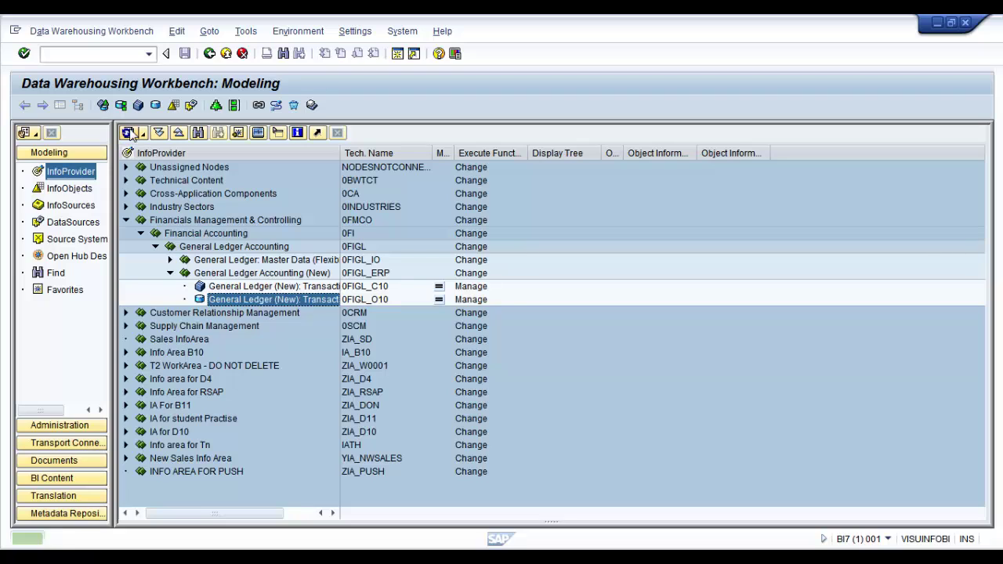
pyautogui.click(128, 133)
pyautogui.click(273, 289)
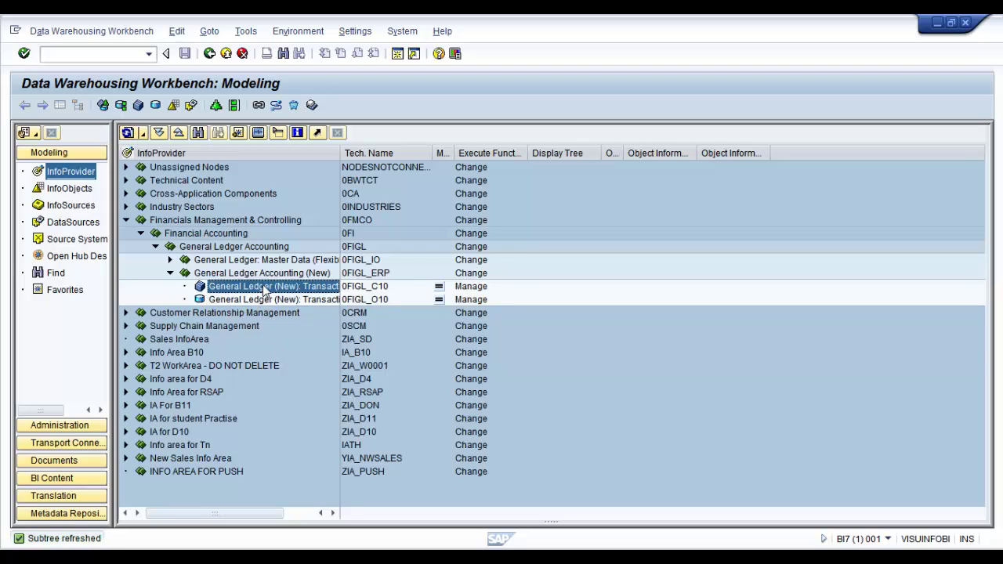
# Display InfoCube 0FIGL_C10 and inspect its key figures and navigation attributes
pyautogui.doubleClick(267, 289)
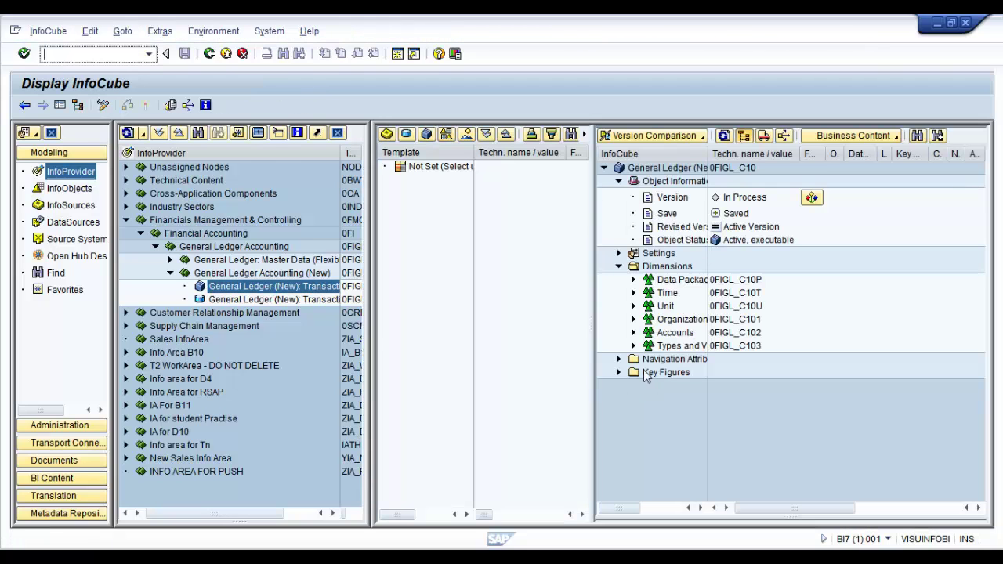
pyautogui.click(619, 372)
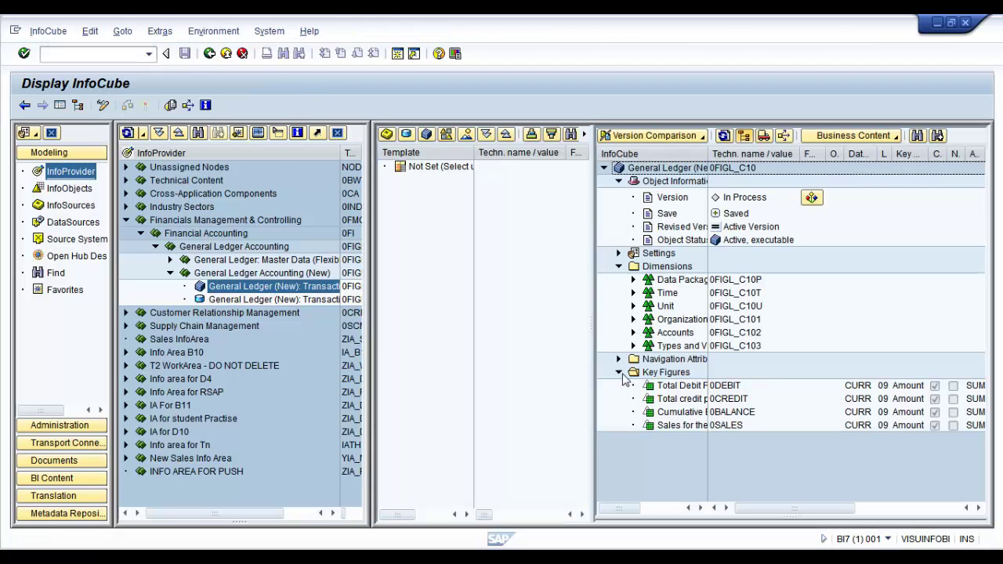
pyautogui.click(619, 372)
pyautogui.click(620, 359)
pyautogui.click(619, 359)
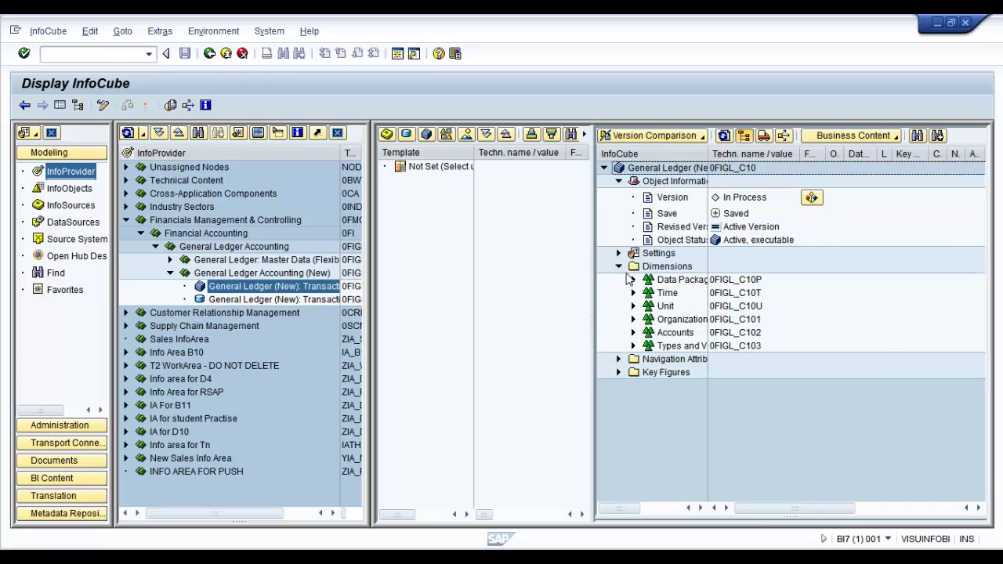
# View DataStore Object 0FIGL_O10, then go back to the 0FIGL_C10 InfoCube display
pyautogui.doubleClick(230, 300)
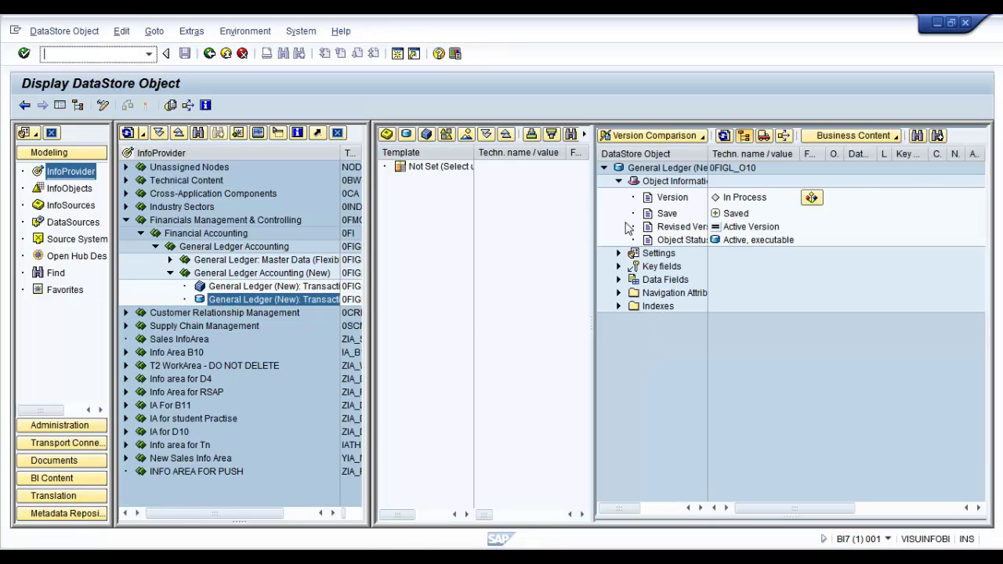
pyautogui.click(209, 53)
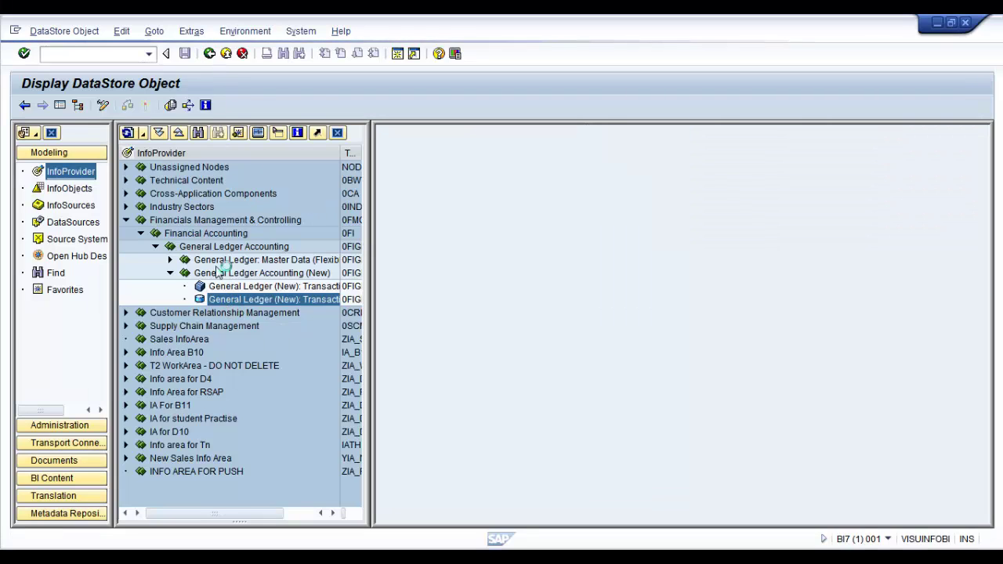
pyautogui.click(235, 286)
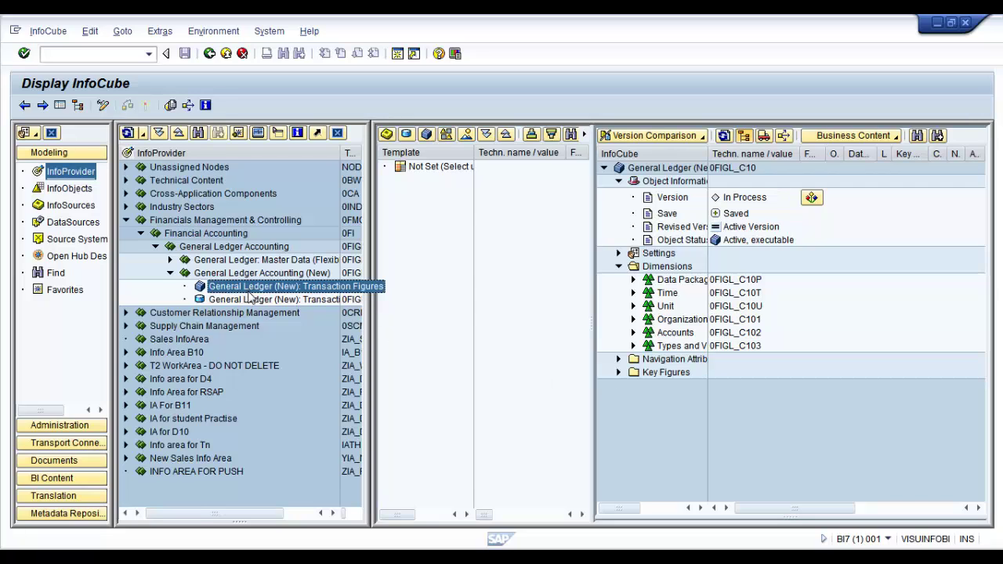
pyautogui.click(633, 319)
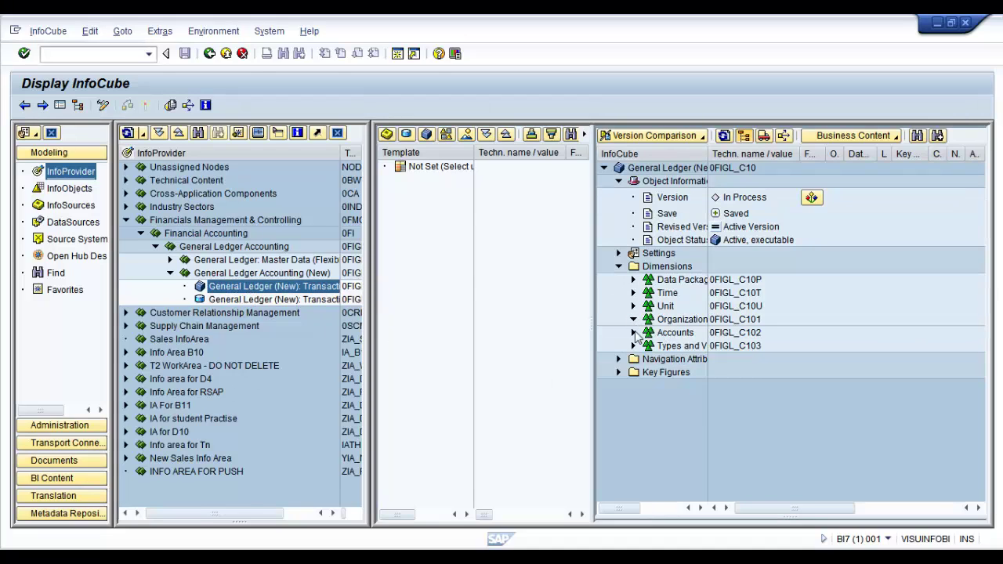
pyautogui.click(635, 320)
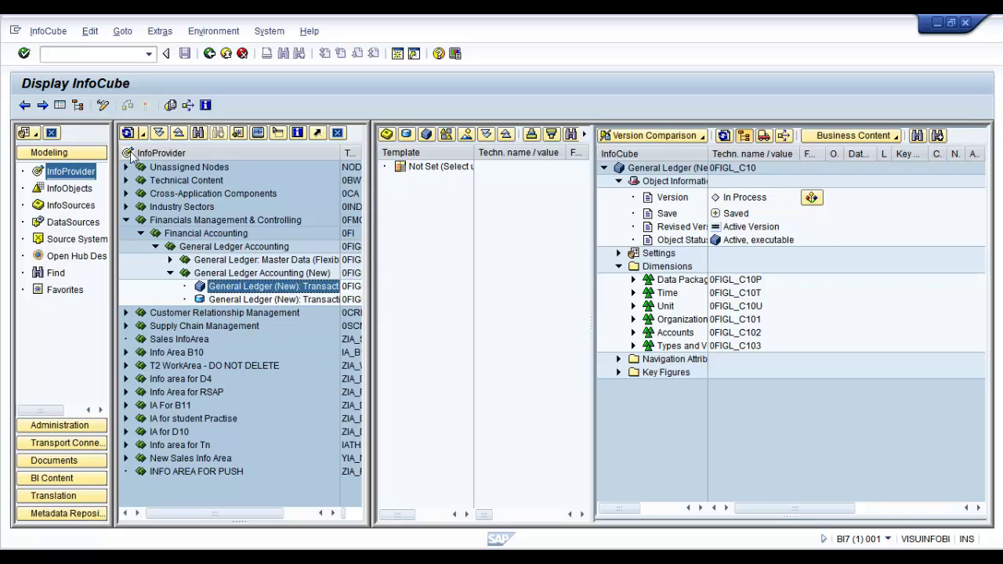
pyautogui.doubleClick(220, 302)
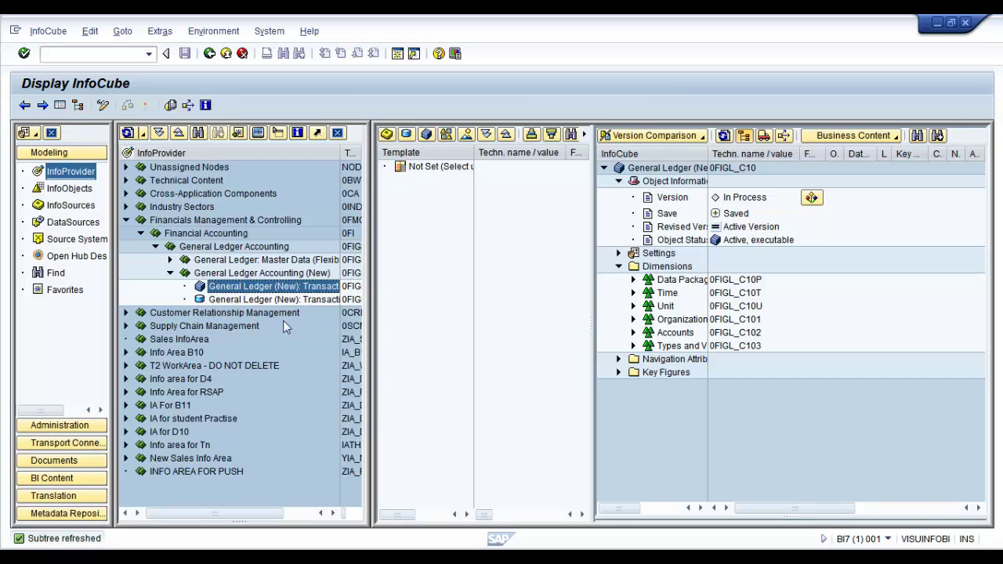